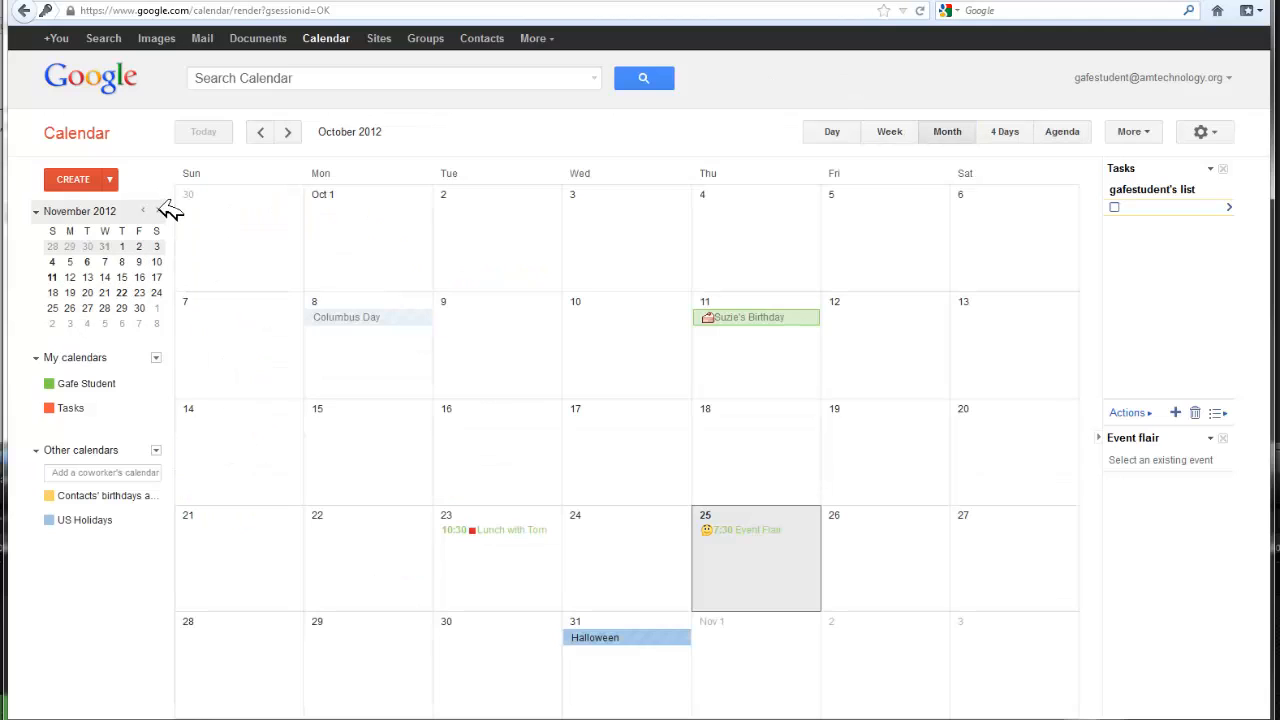
# Step: Show December 24 to 28, 2012 using the mini calendar, and switch the calendar to the Week view
pyautogui.click(157, 210)
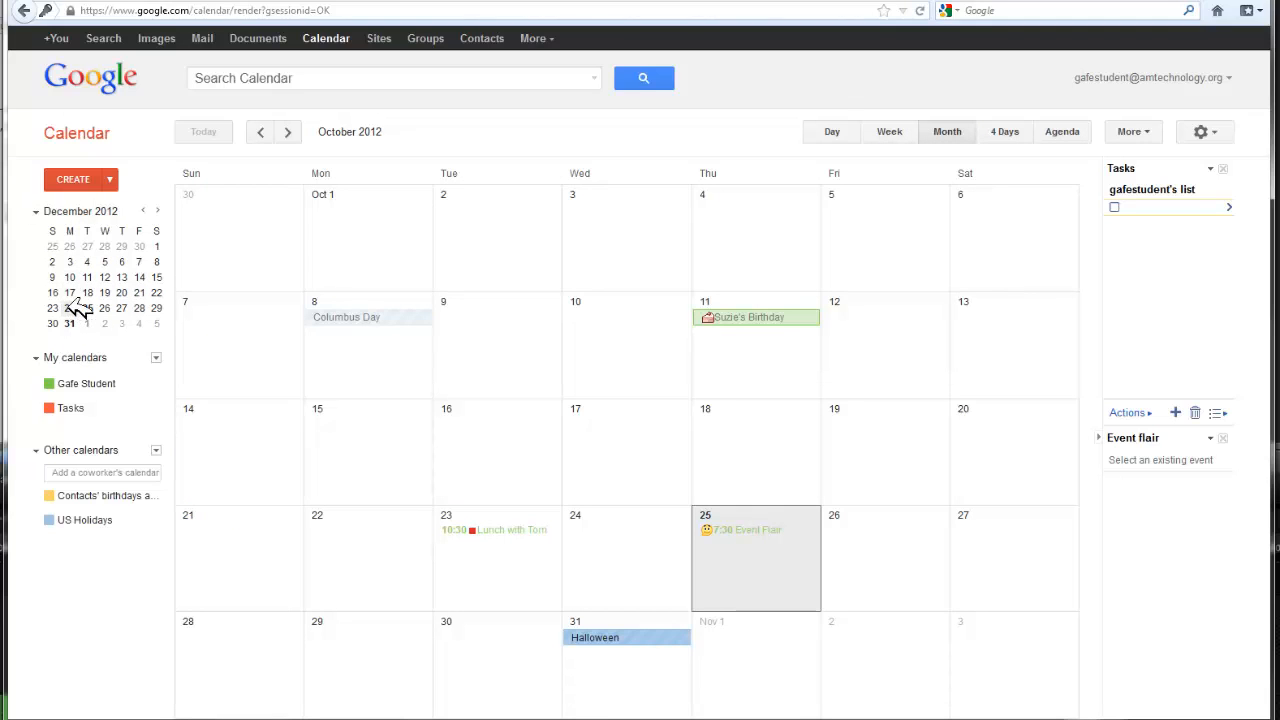
pyautogui.moveTo(72, 305); pyautogui.dragTo(147, 308)
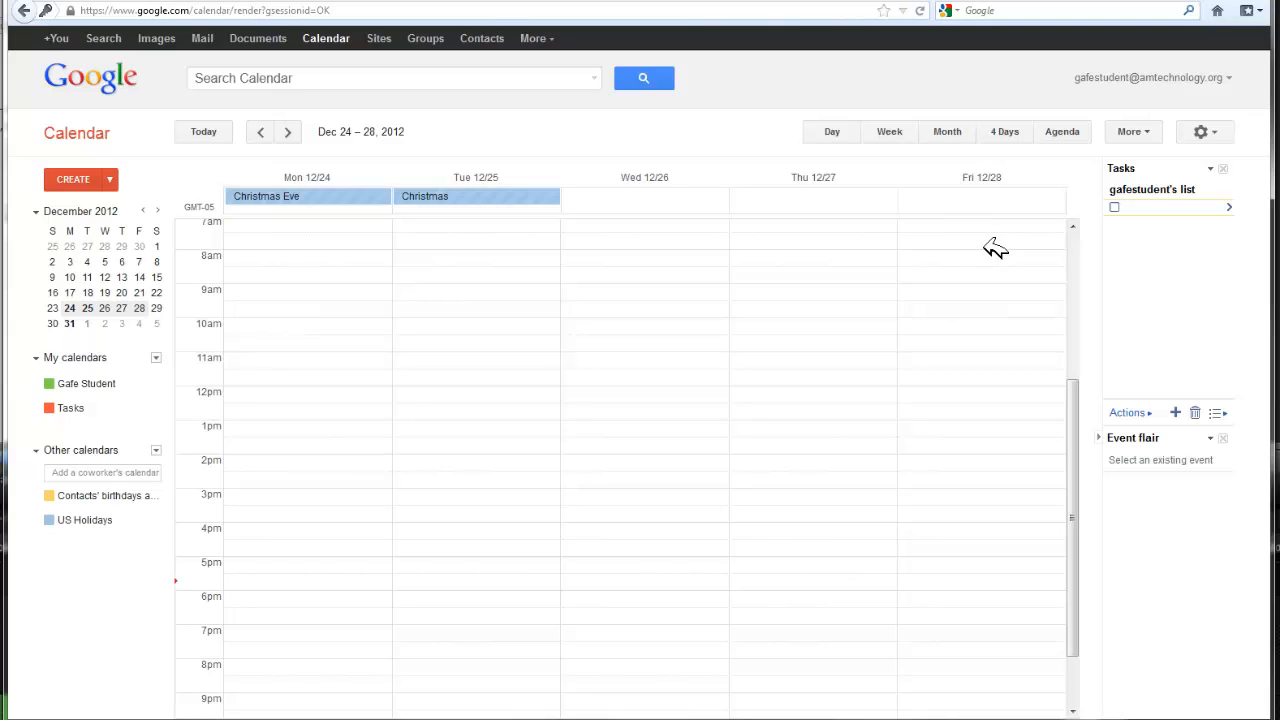
pyautogui.click(890, 132)
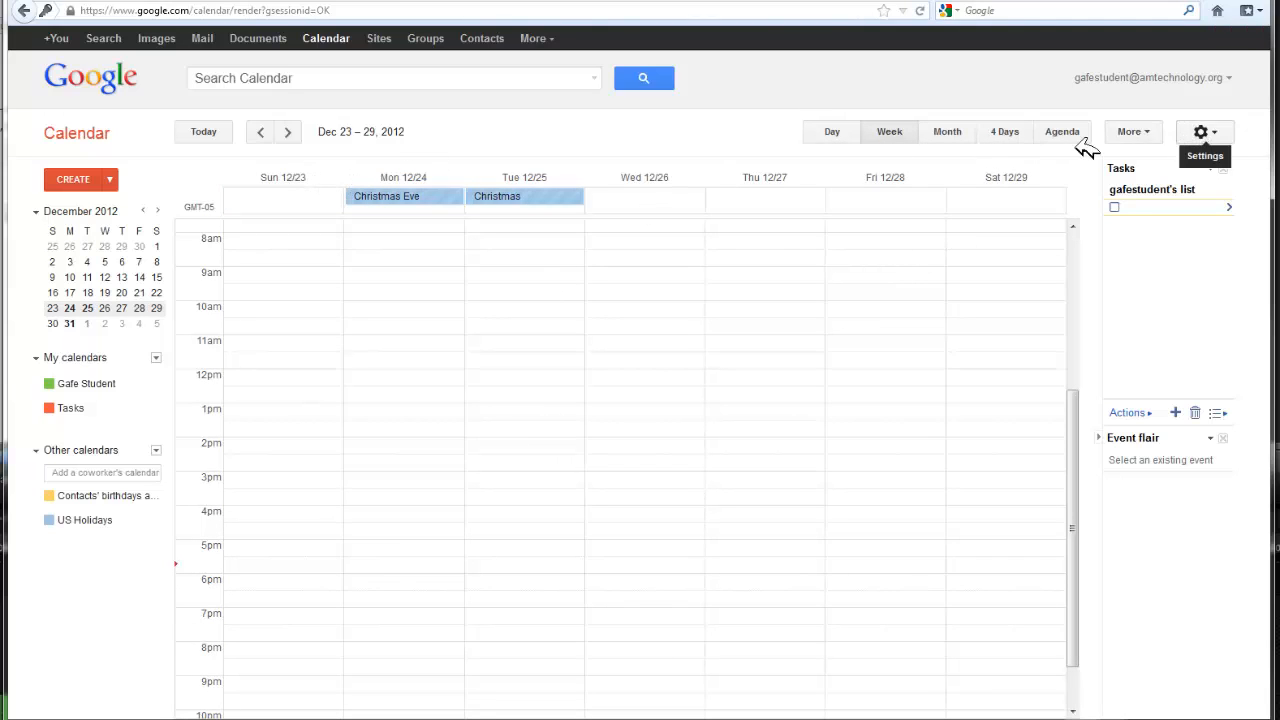
# Step: Open the calendar settings and set the default view to Month
pyautogui.click(1222, 120)
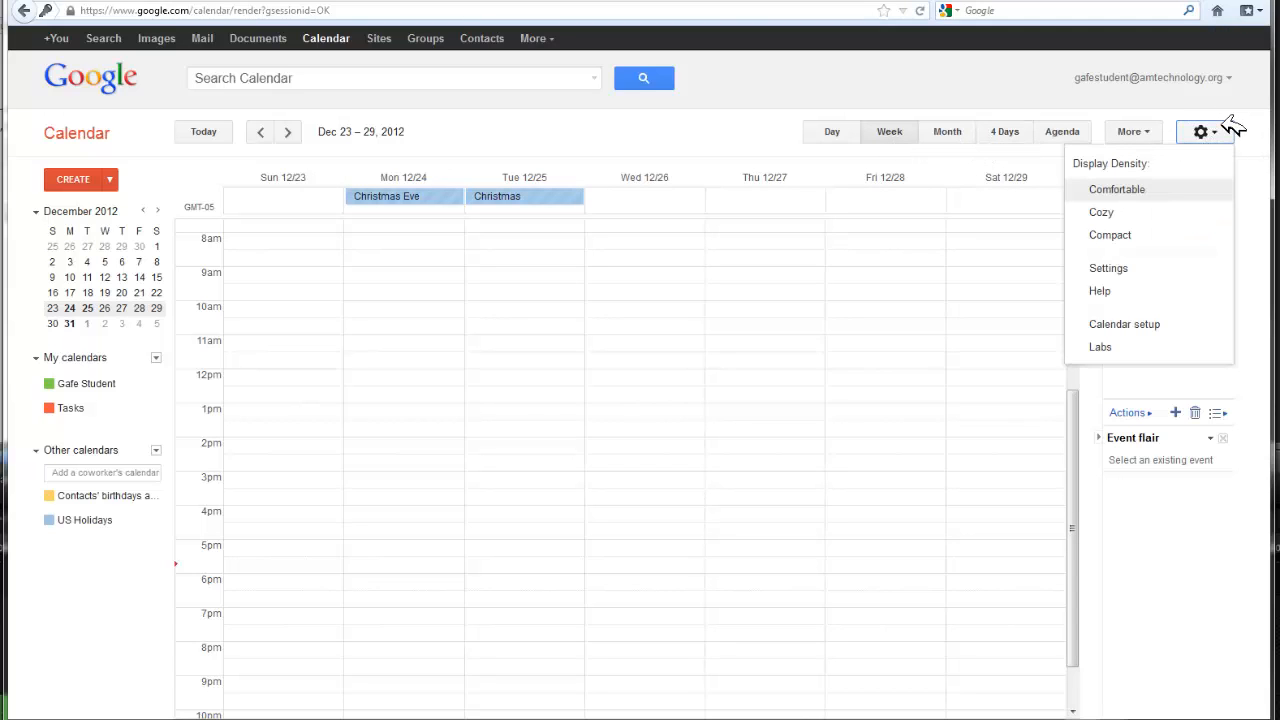
pyautogui.click(1150, 267)
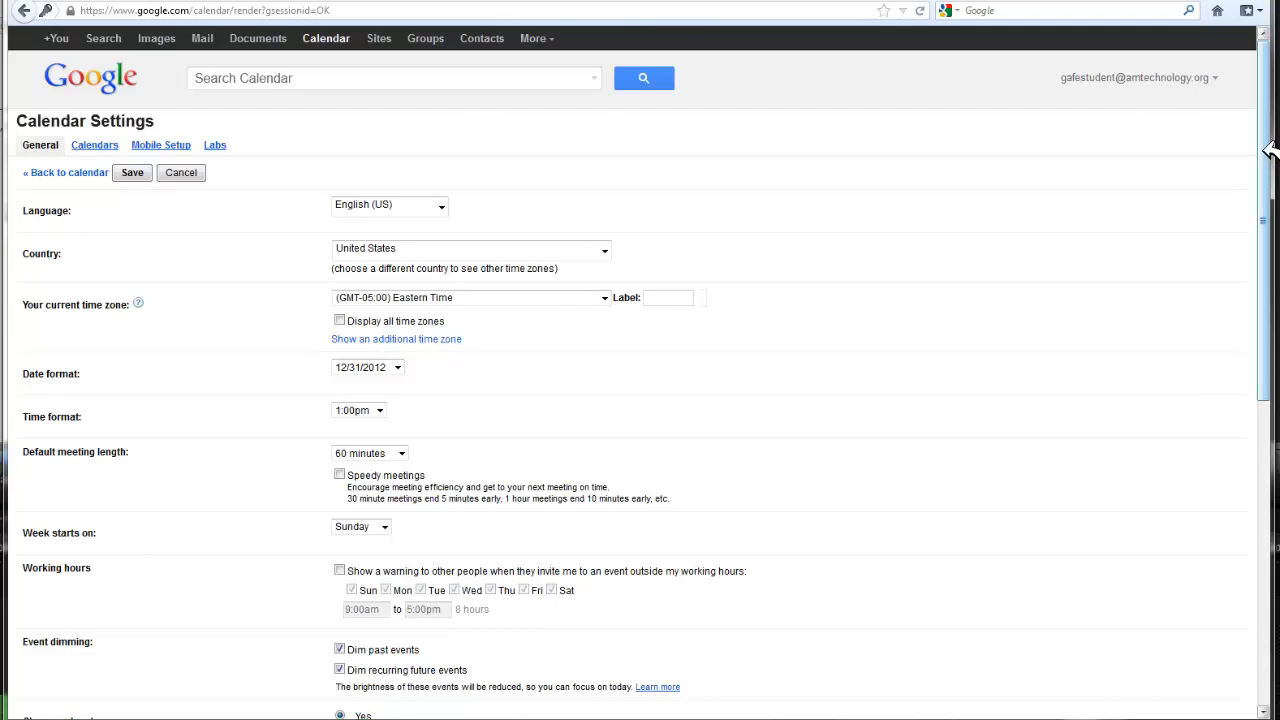
pyautogui.moveTo(1267, 150); pyautogui.dragTo(1264, 324)
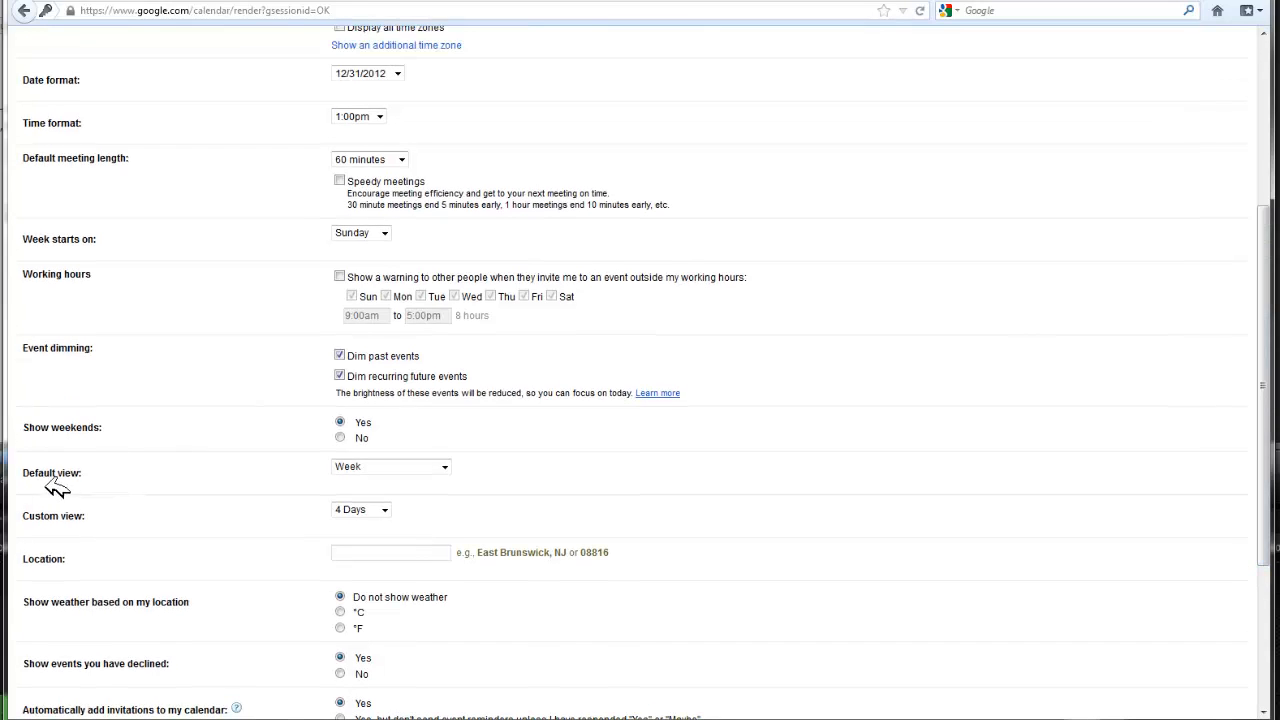
pyautogui.click(368, 470)
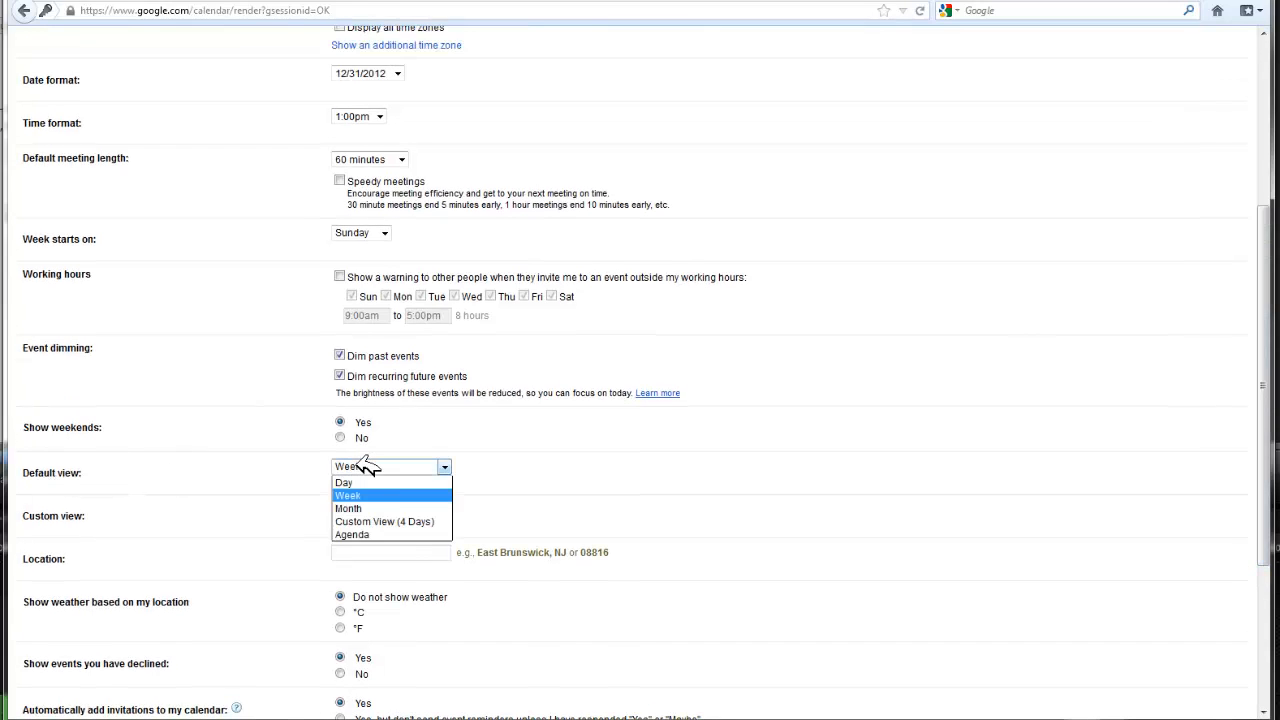
pyautogui.click(390, 508)
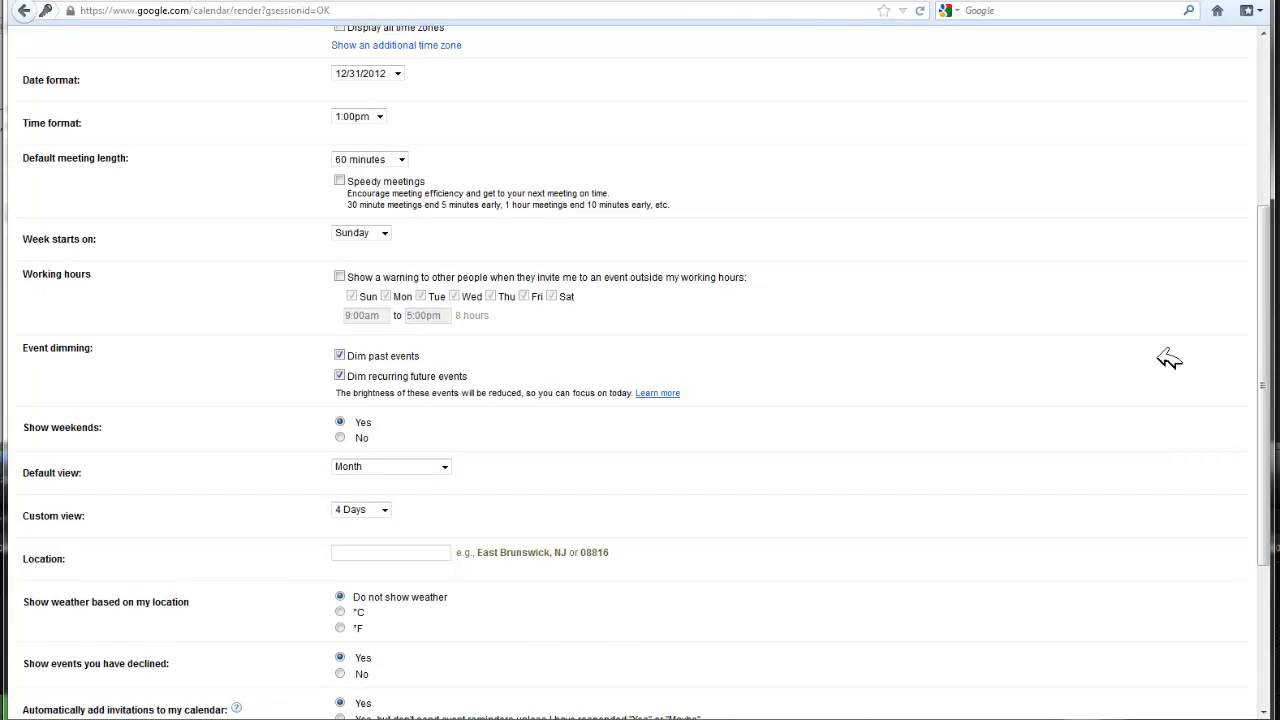
# Step: Review the available options for language, country, current time zone, date format and time format in the general settings
pyautogui.moveTo(1263, 358); pyautogui.dragTo(1266, 194)
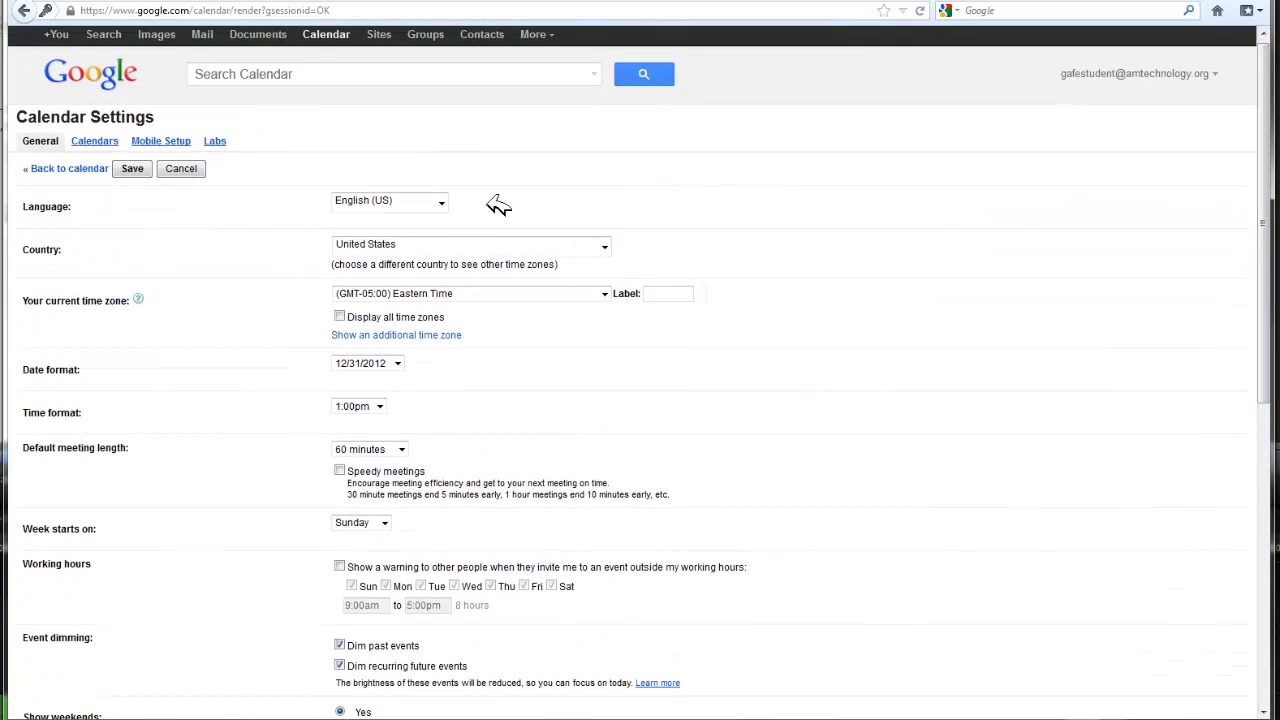
pyautogui.click(446, 203)
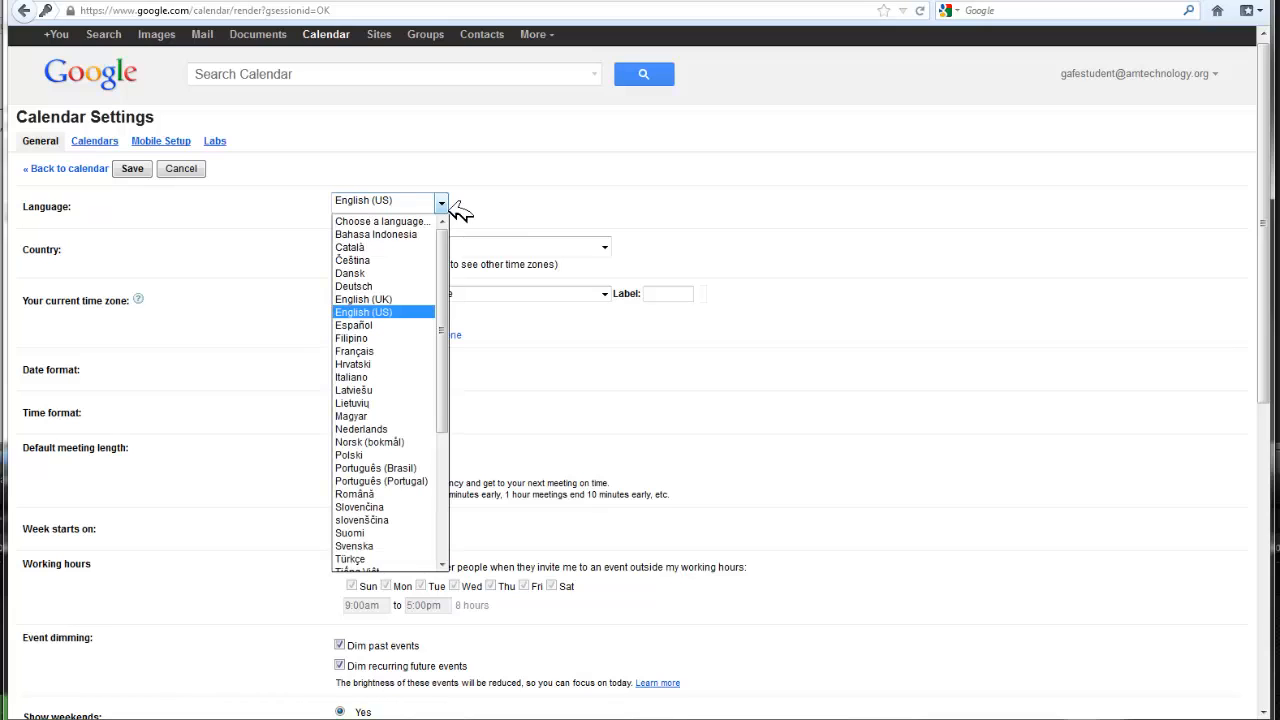
pyautogui.click(446, 203)
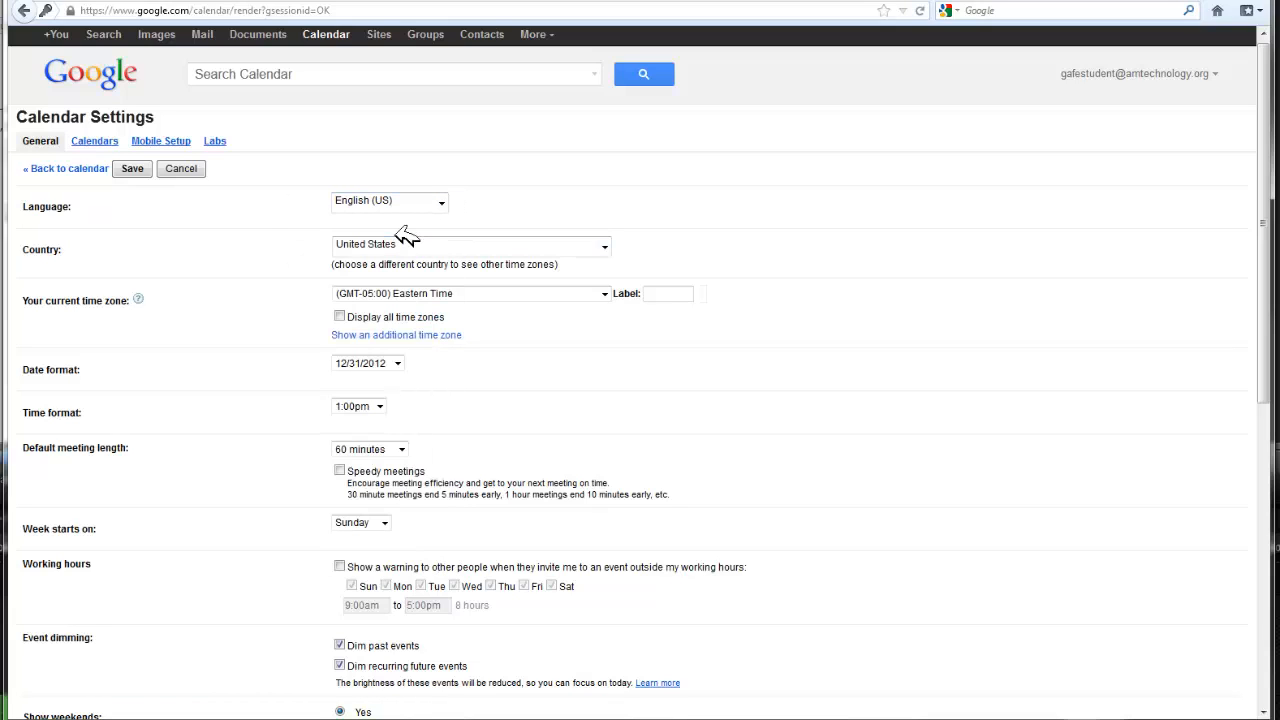
pyautogui.click(459, 242)
pyautogui.click(459, 242)
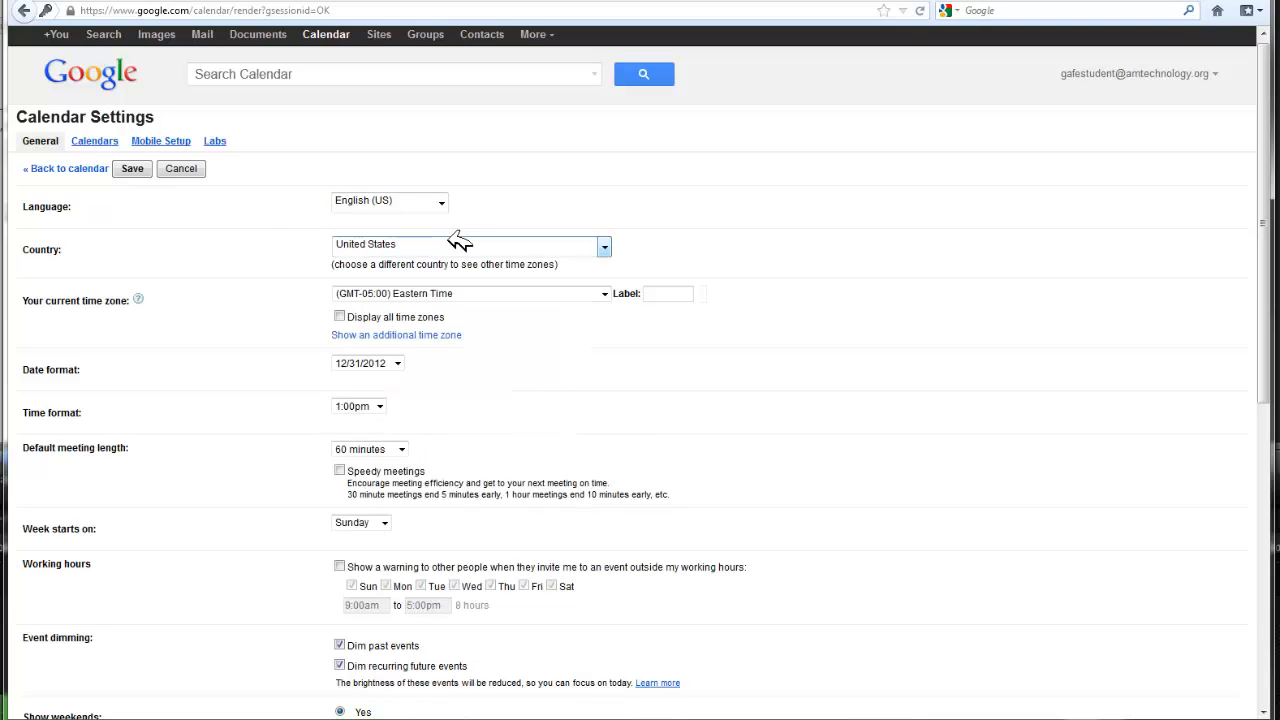
pyautogui.click(417, 303)
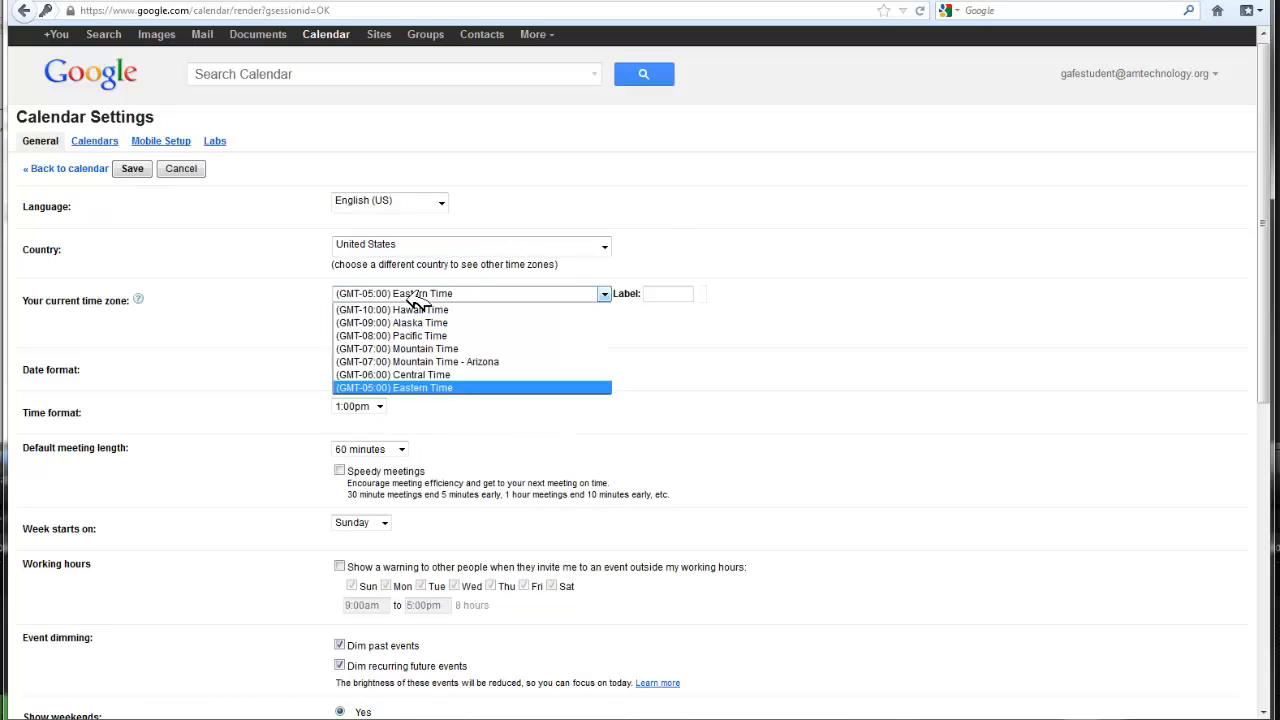
pyautogui.click(417, 303)
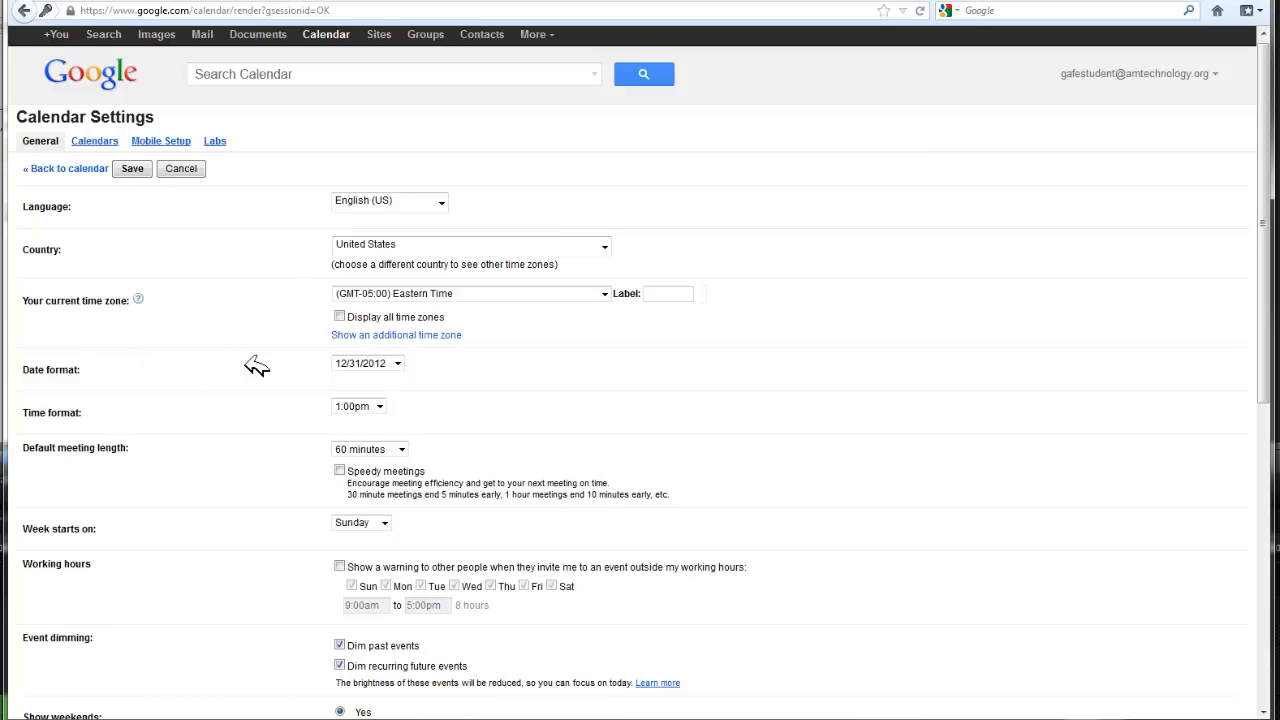
pyautogui.click(404, 364)
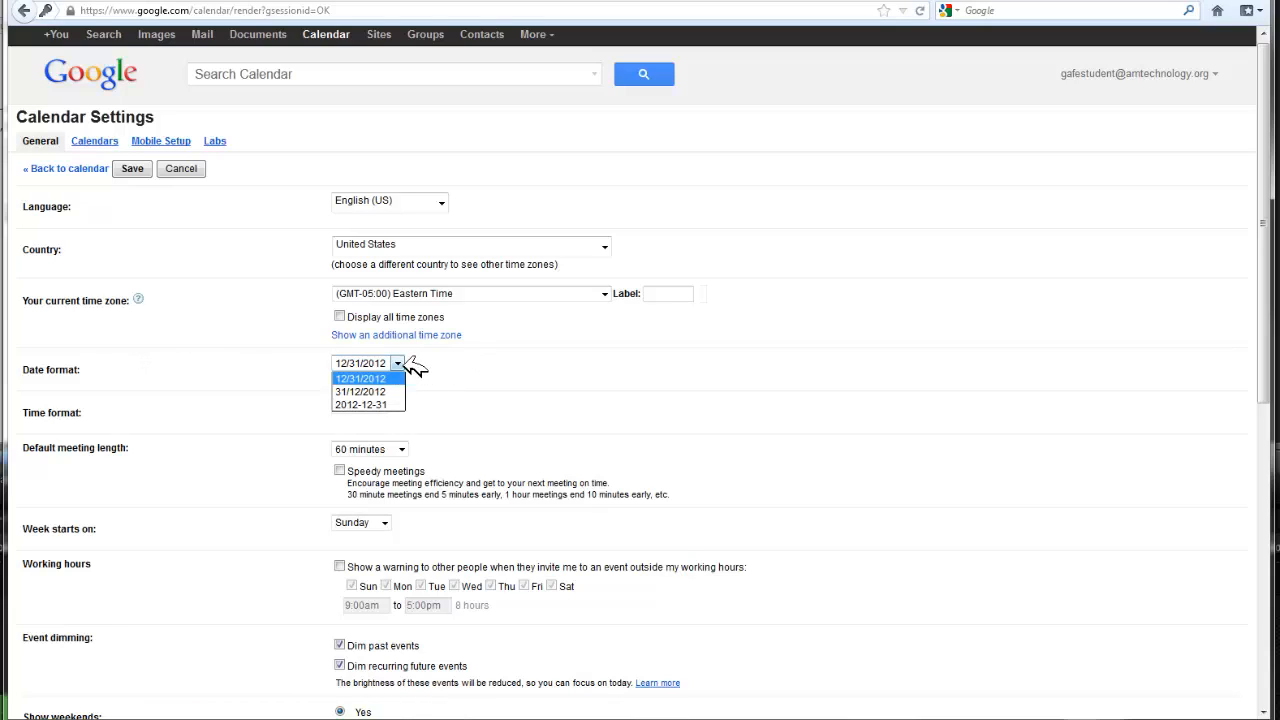
pyautogui.click(405, 361)
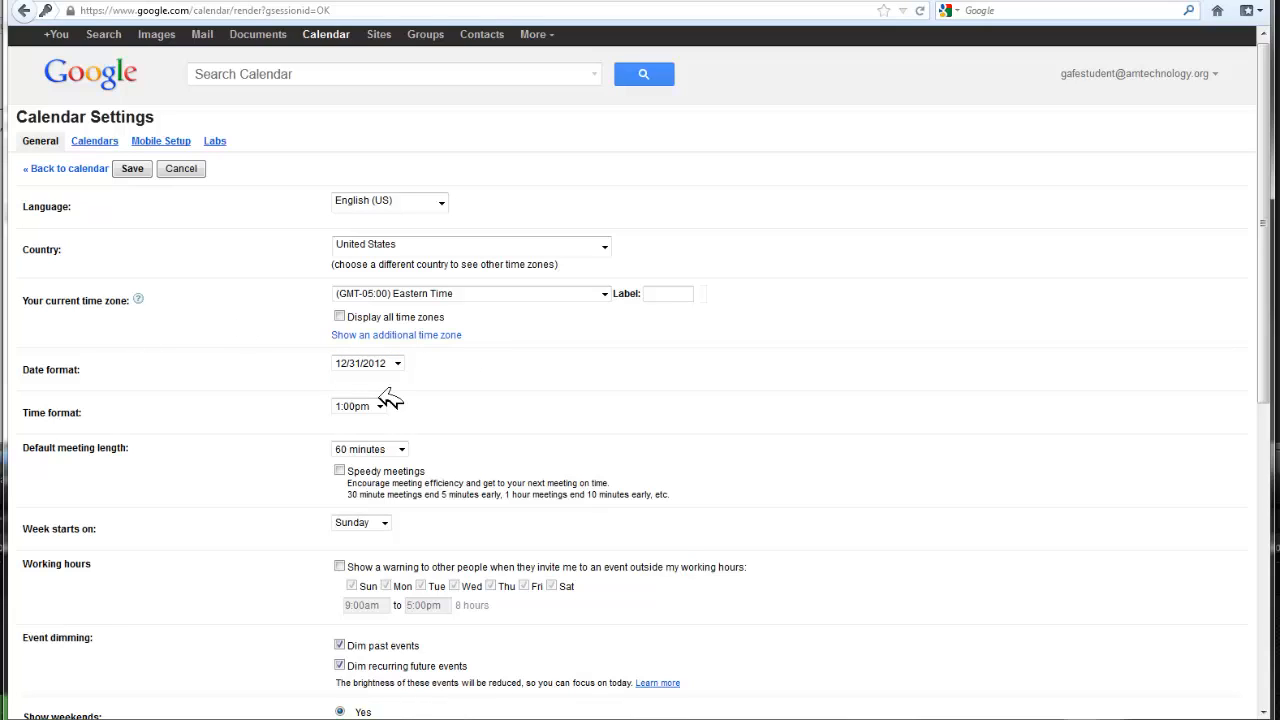
pyautogui.click(388, 404)
pyautogui.click(388, 404)
# Step: Set the default meeting length to 15 minutes with Speedy meetings enabled, and dismiss the Windows color scheme dialog
pyautogui.click(402, 449)
pyautogui.click(403, 459)
pyautogui.click(339, 470)
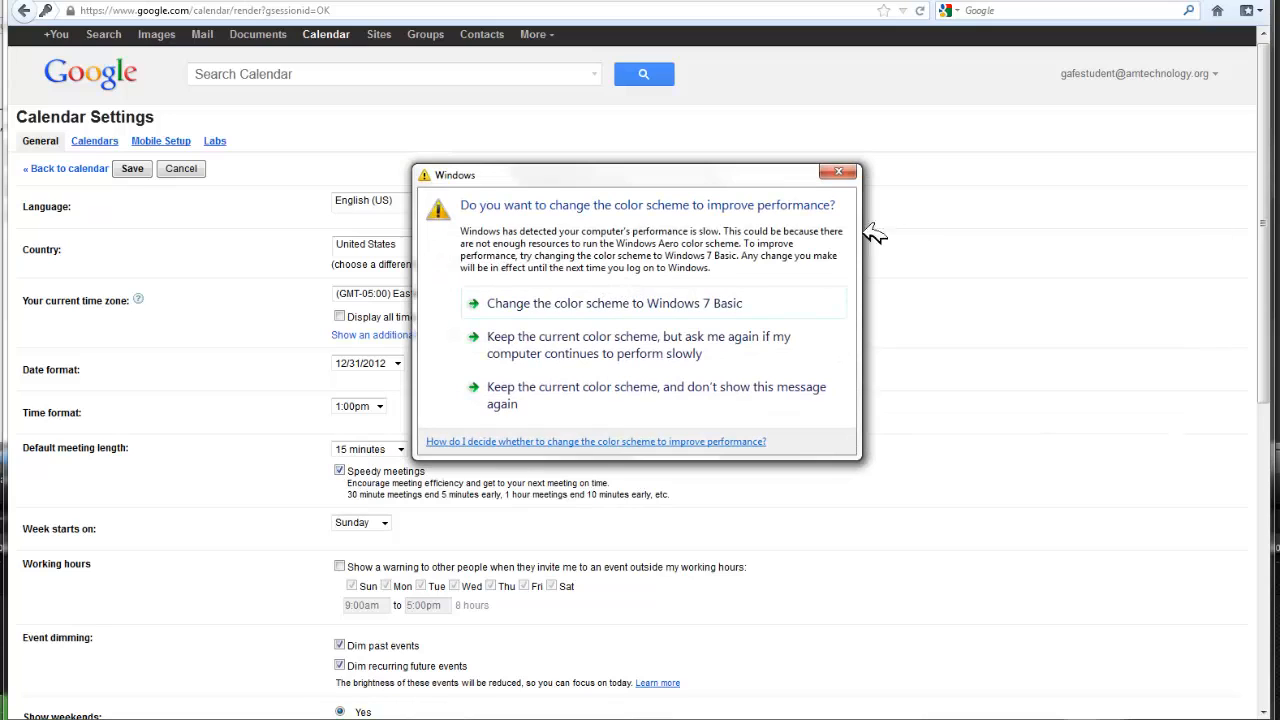
pyautogui.click(850, 170)
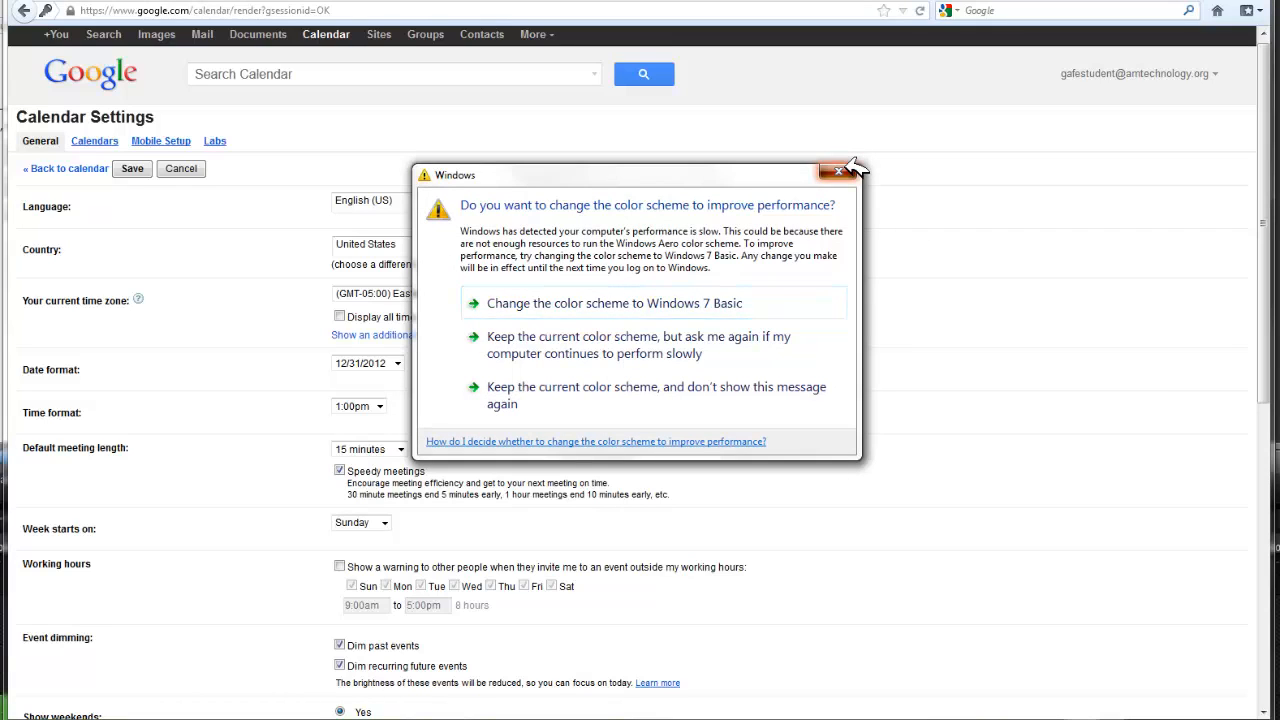
pyautogui.click(339, 470)
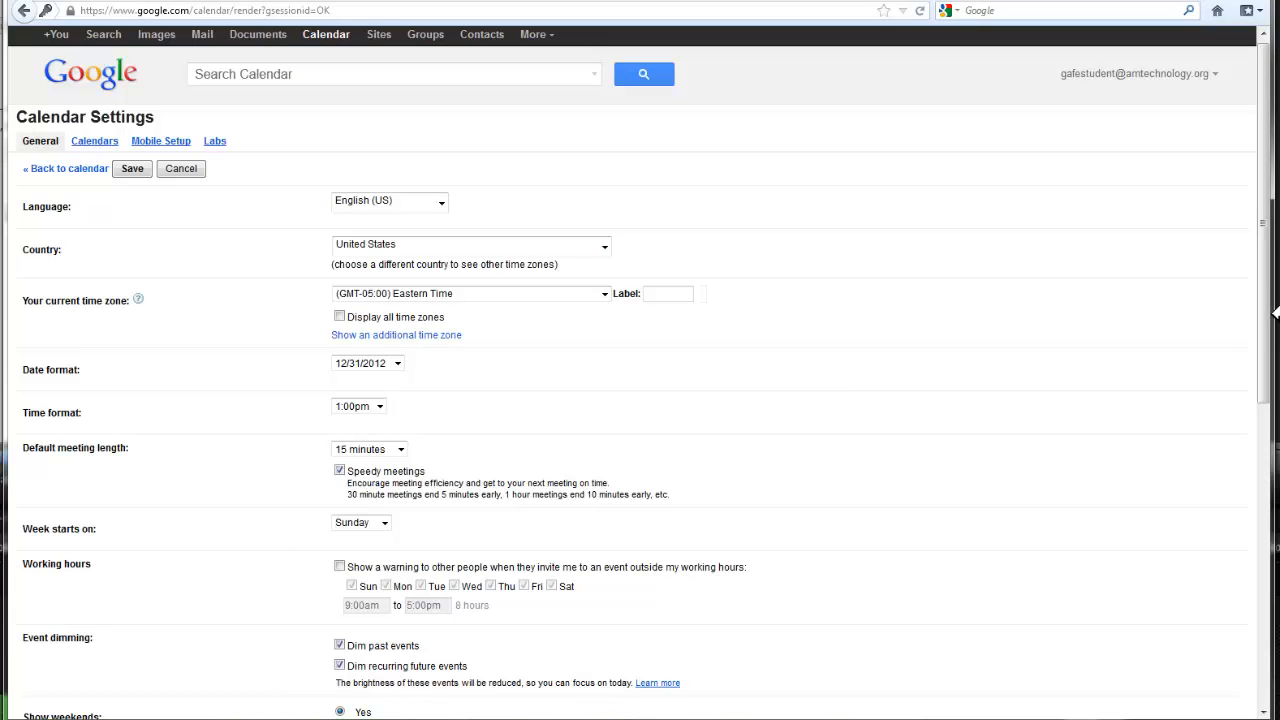
# Step: Set the week to start on Monday
pyautogui.moveTo(1273, 312); pyautogui.dragTo(1220, 500)
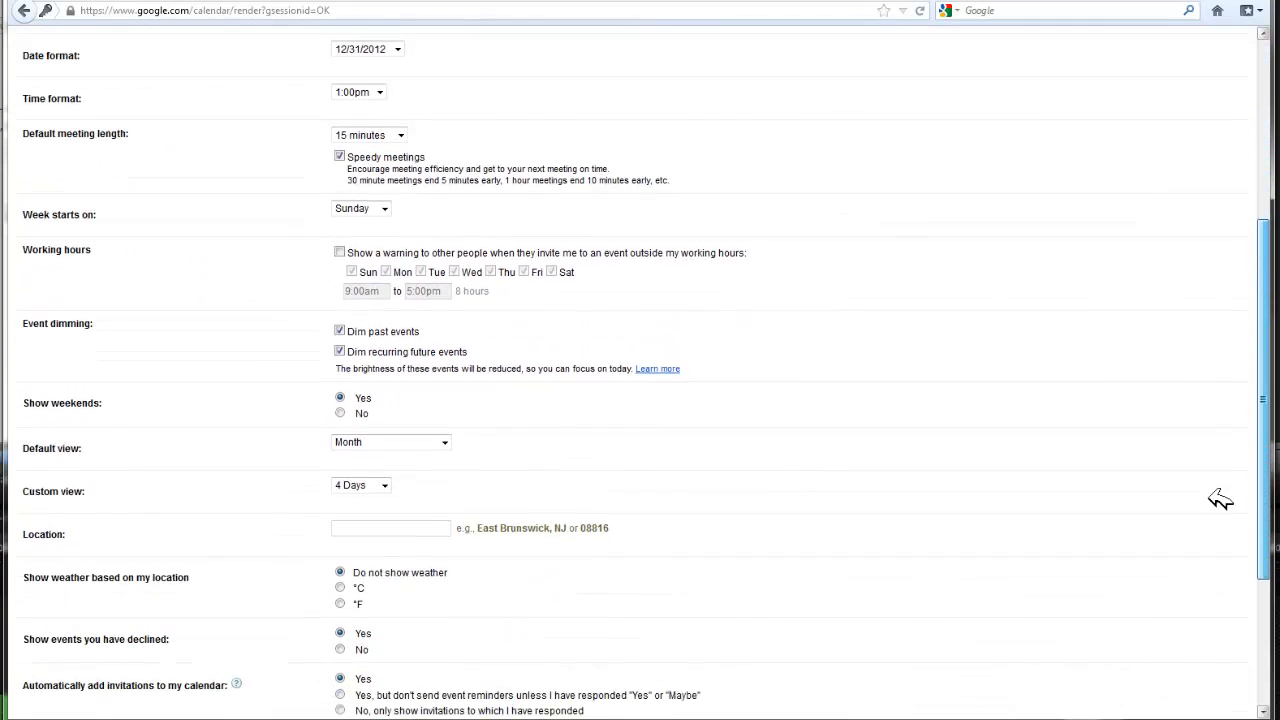
pyautogui.scroll(-1, 1220, 500)
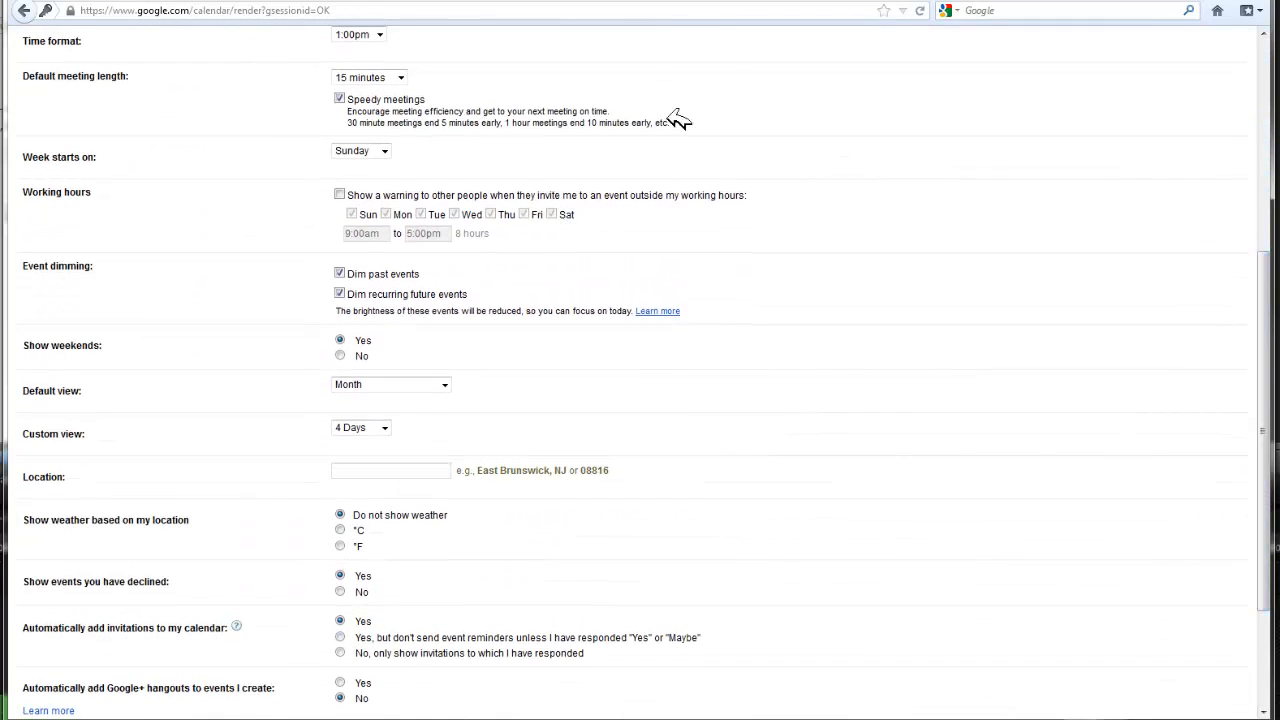
pyautogui.click(390, 147)
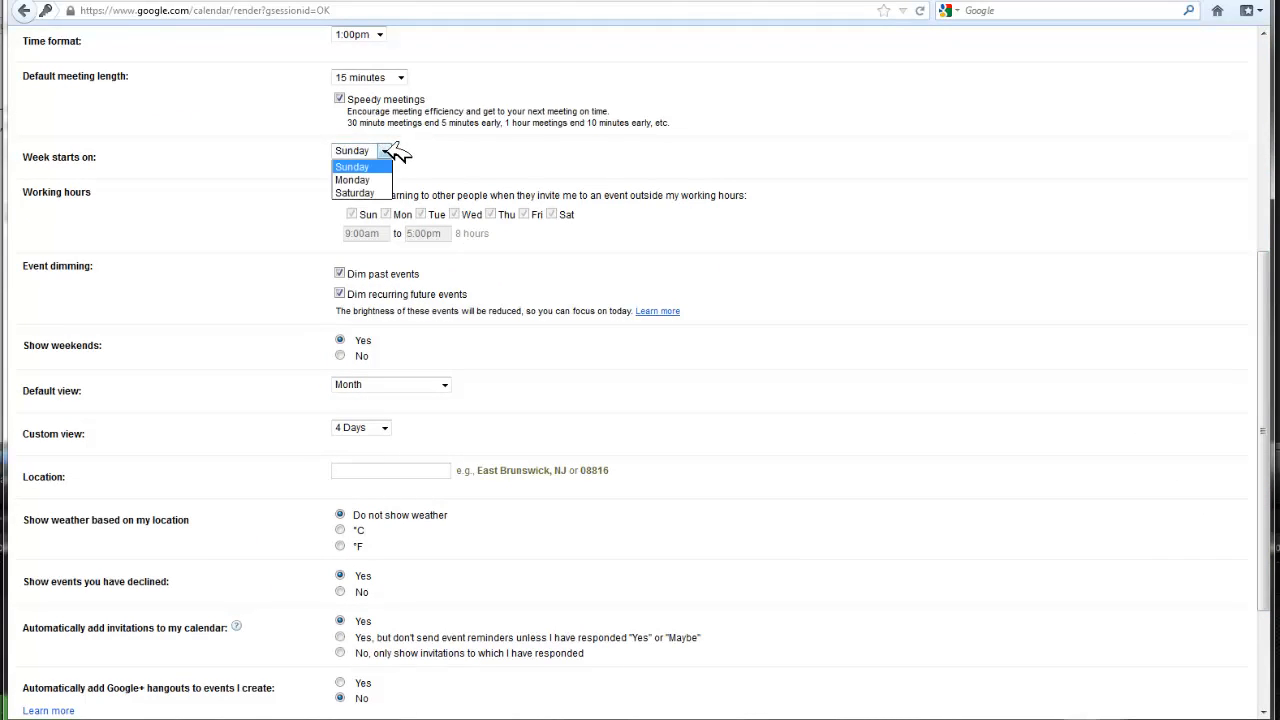
pyautogui.click(358, 180)
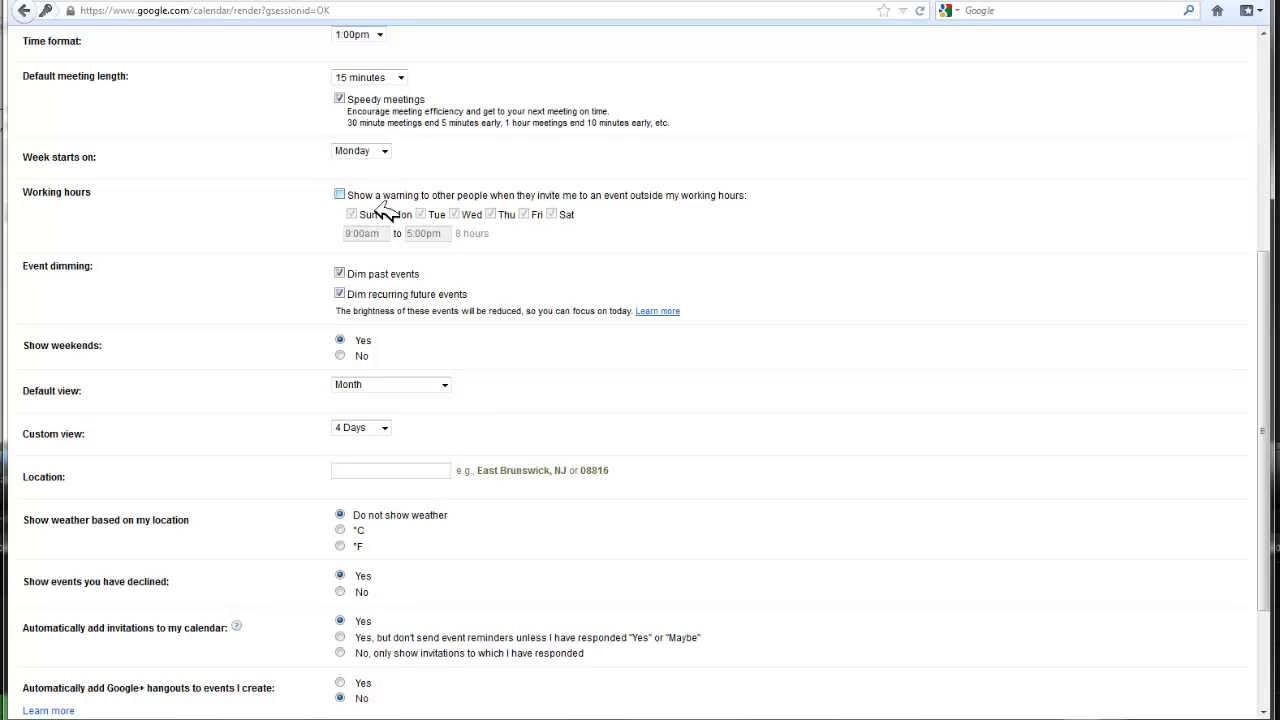
# Step: Enable the working-hours warning for Monday to Friday, with working hours from 7:30am to 6:00pm
pyautogui.click(379, 195)
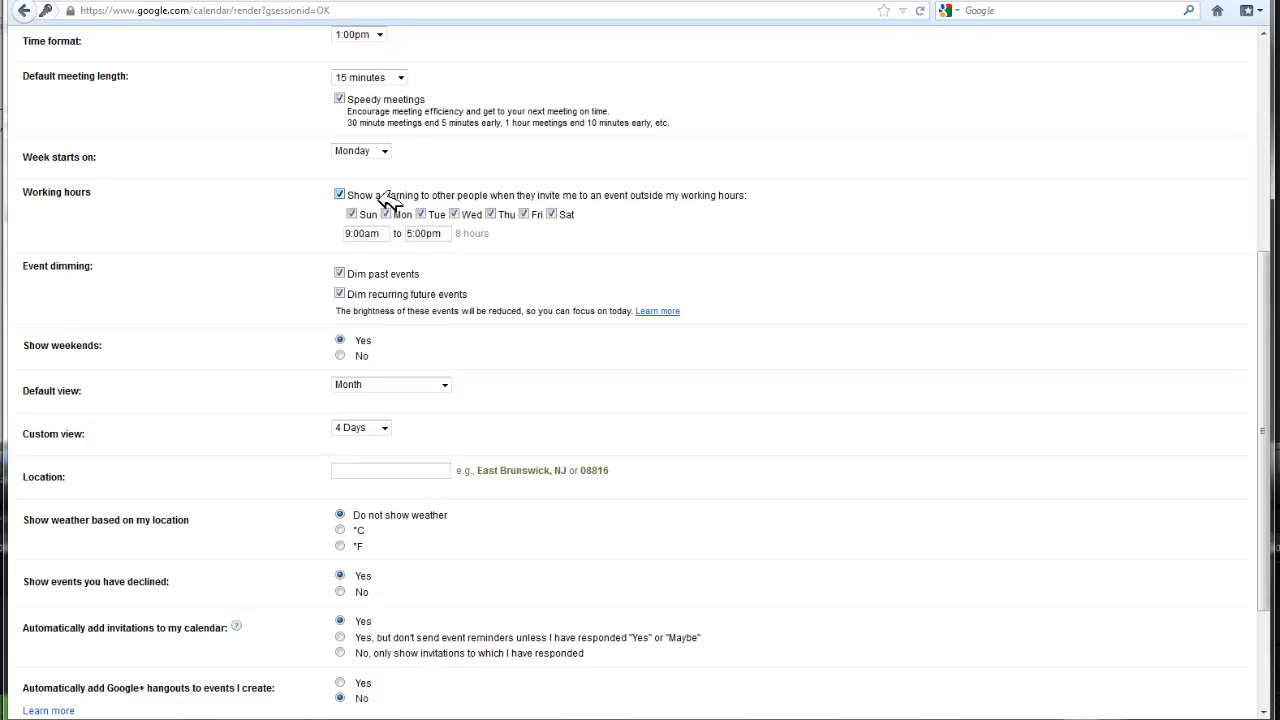
pyautogui.click(353, 214)
pyautogui.click(420, 234)
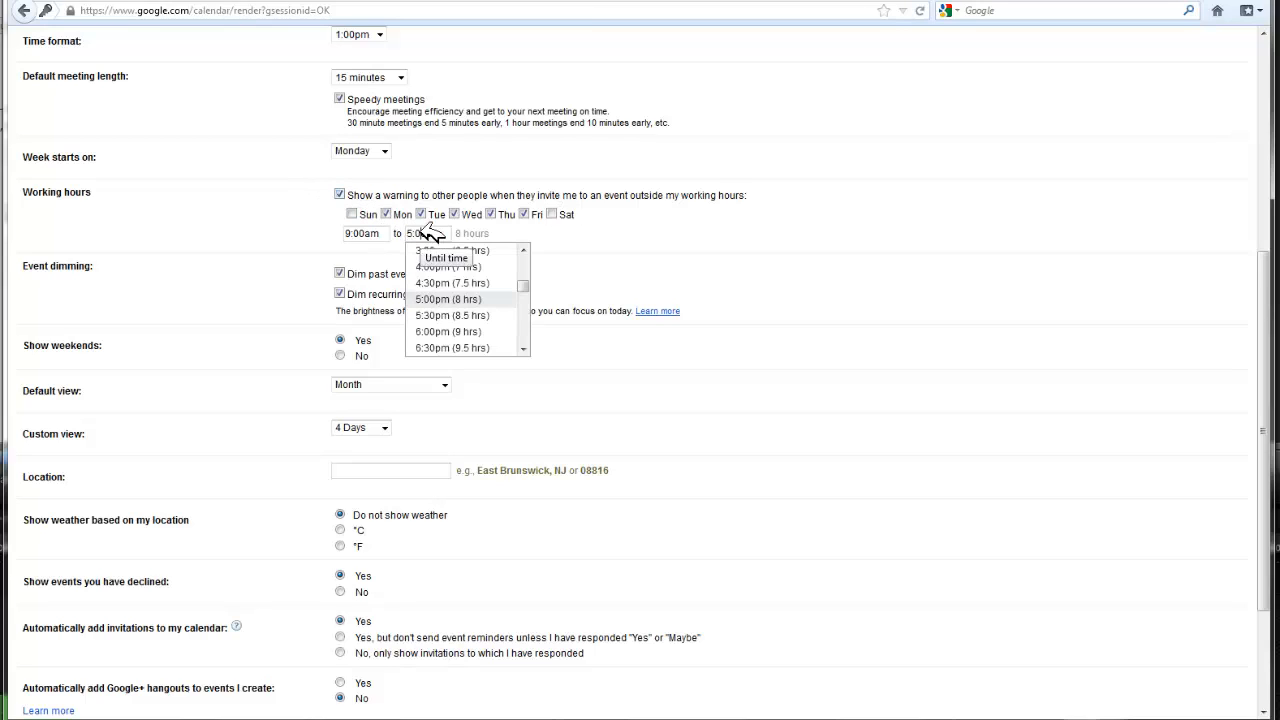
pyautogui.click(470, 331)
pyautogui.click(362, 233)
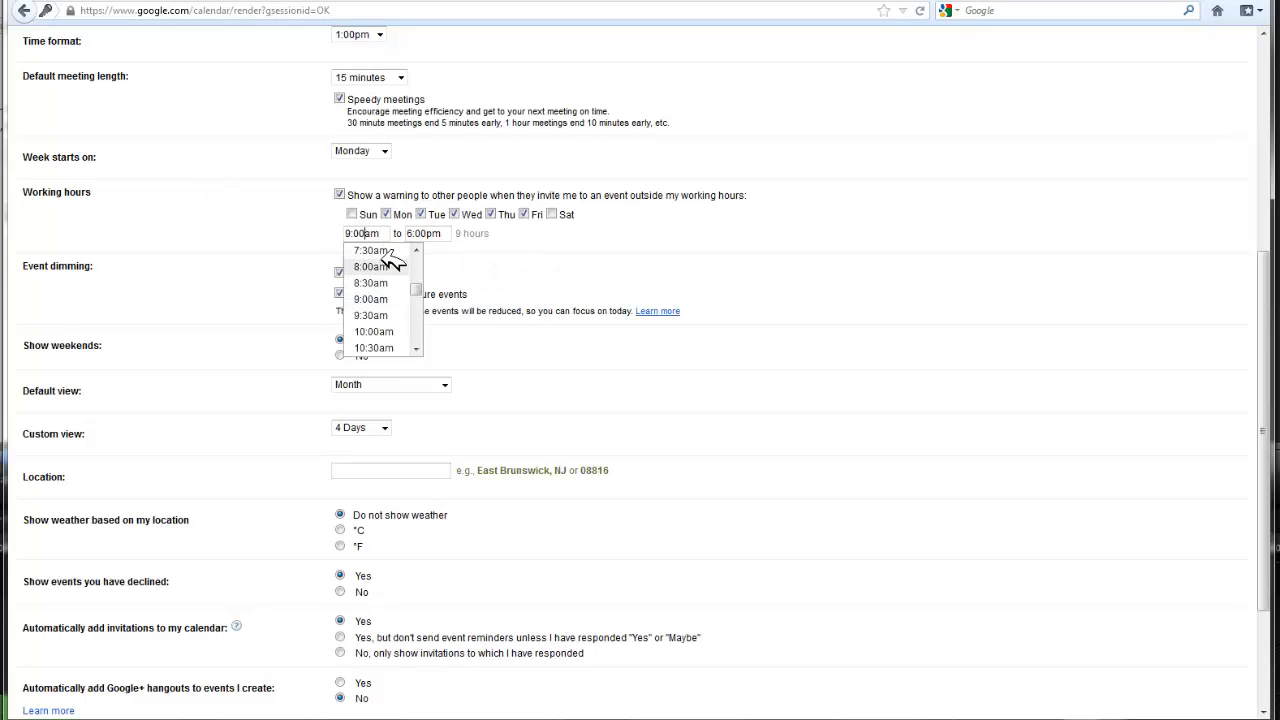
pyautogui.click(366, 250)
pyautogui.click(425, 232)
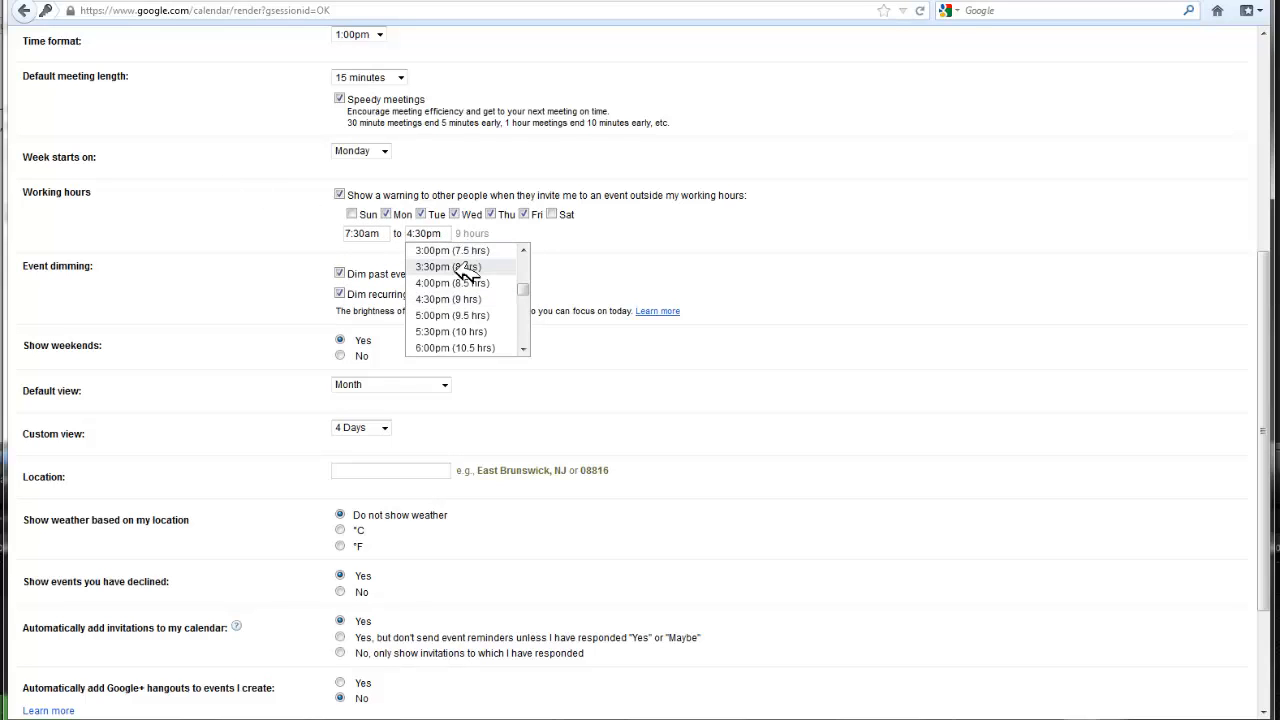
pyautogui.click(487, 346)
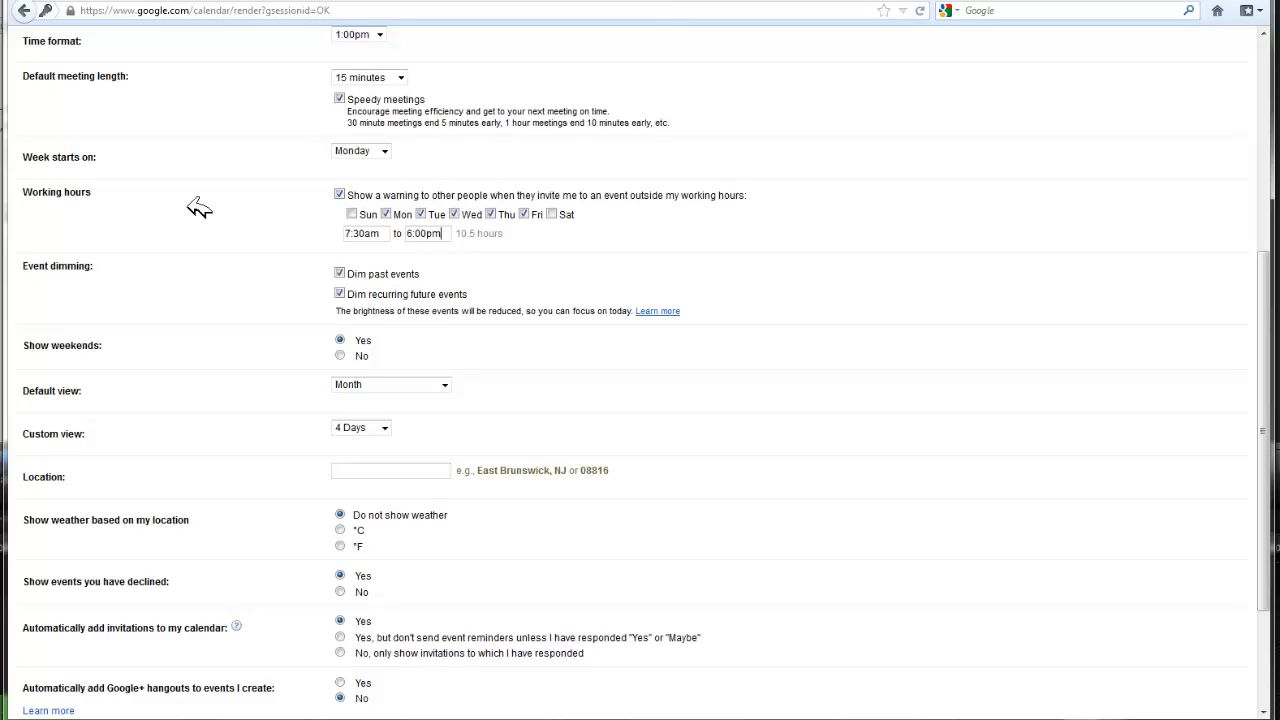
# Step: Turn off the working-hours warning and set the custom view to 2 Days
pyautogui.click(339, 195)
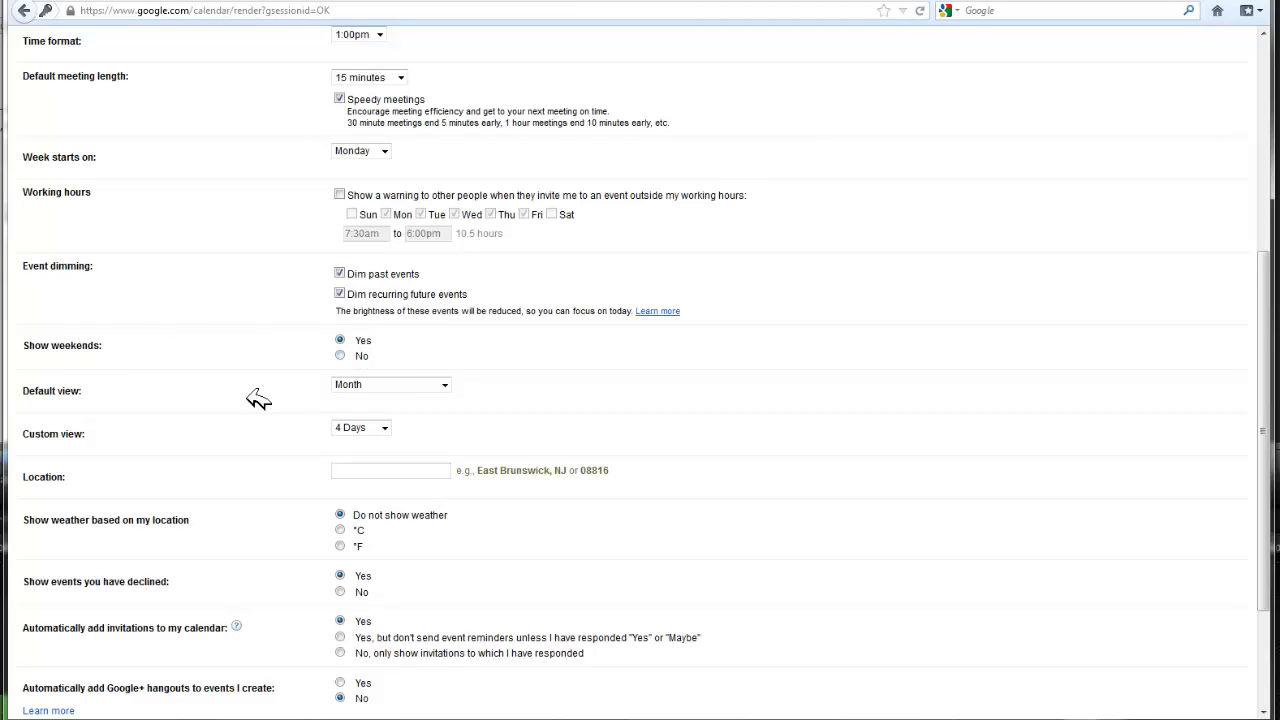
pyautogui.click(392, 427)
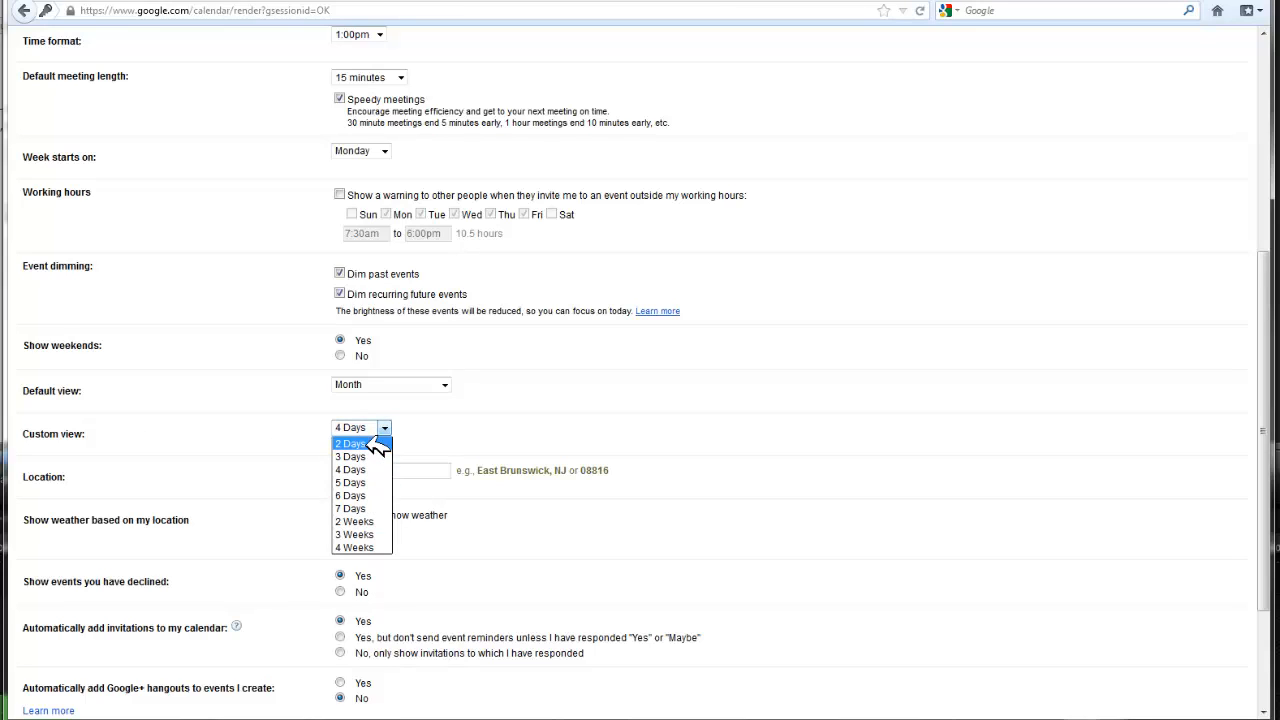
pyautogui.click(377, 444)
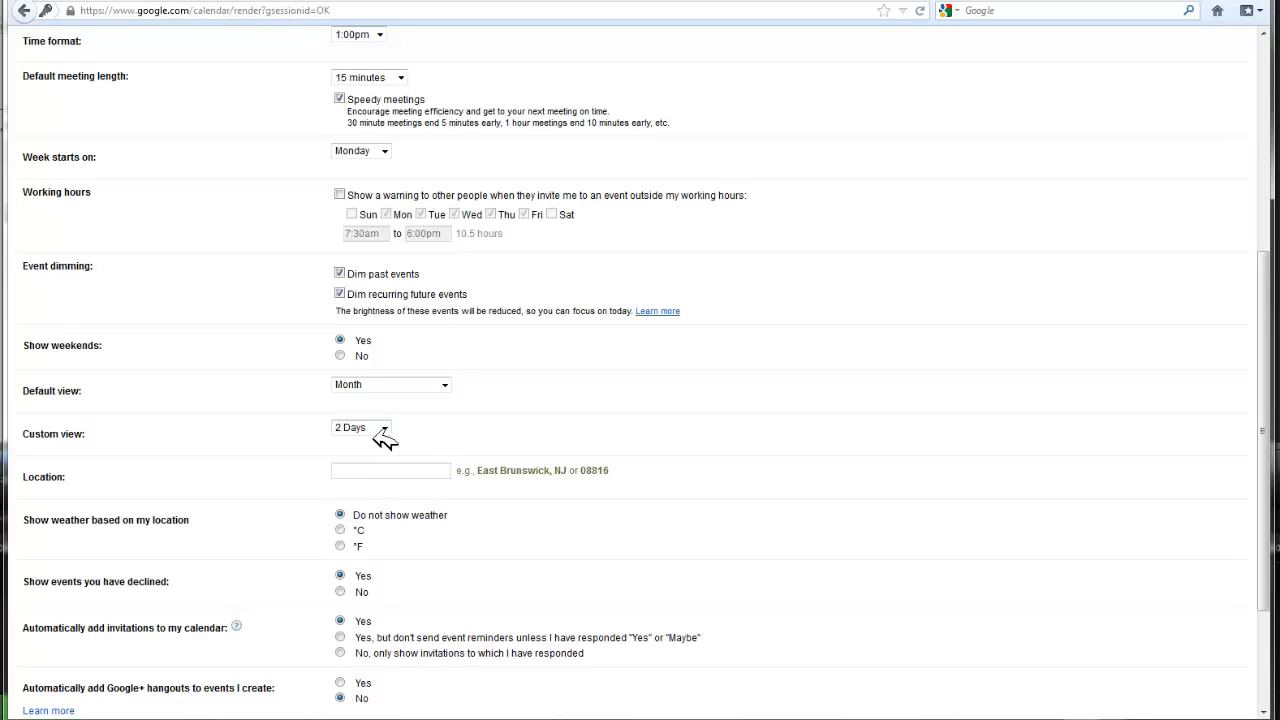
pyautogui.click(384, 430)
pyautogui.click(388, 427)
# Step: Set the location to Boston, MA with weather in °F, and add invitations automatically without reminders unless responded "Yes" or "Maybe"
pyautogui.click(410, 471)
pyautogui.moveTo(1273, 268); pyautogui.dragTo(1266, 420)
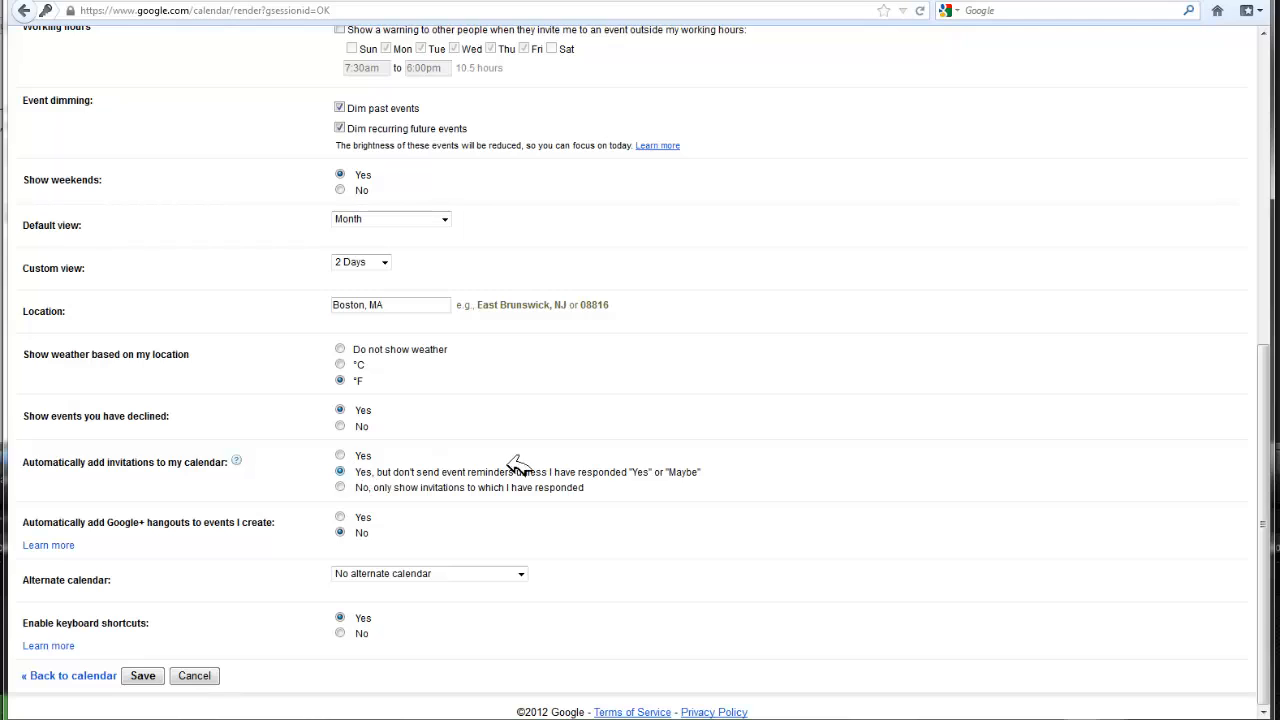
# Step: Review the alternate calendar options and the help page on keyboard shortcuts, and return to the calendar settings
pyautogui.click(48, 646)
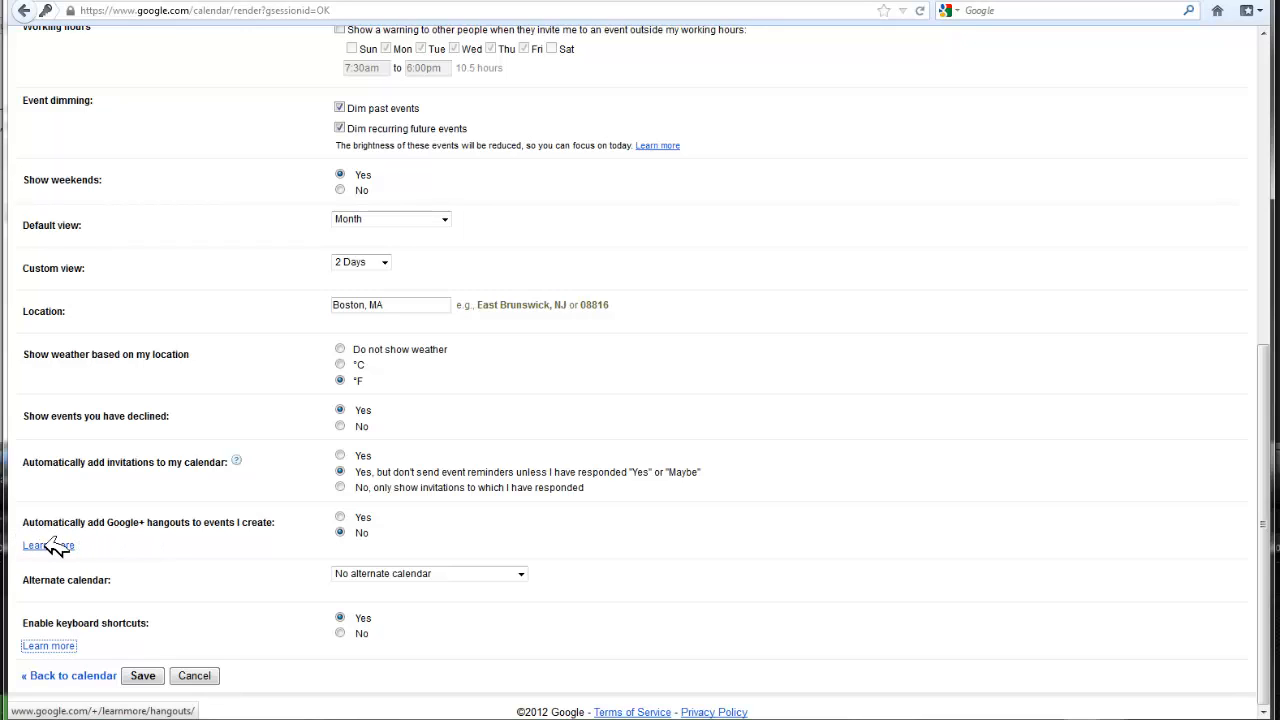
pyautogui.click(362, 574)
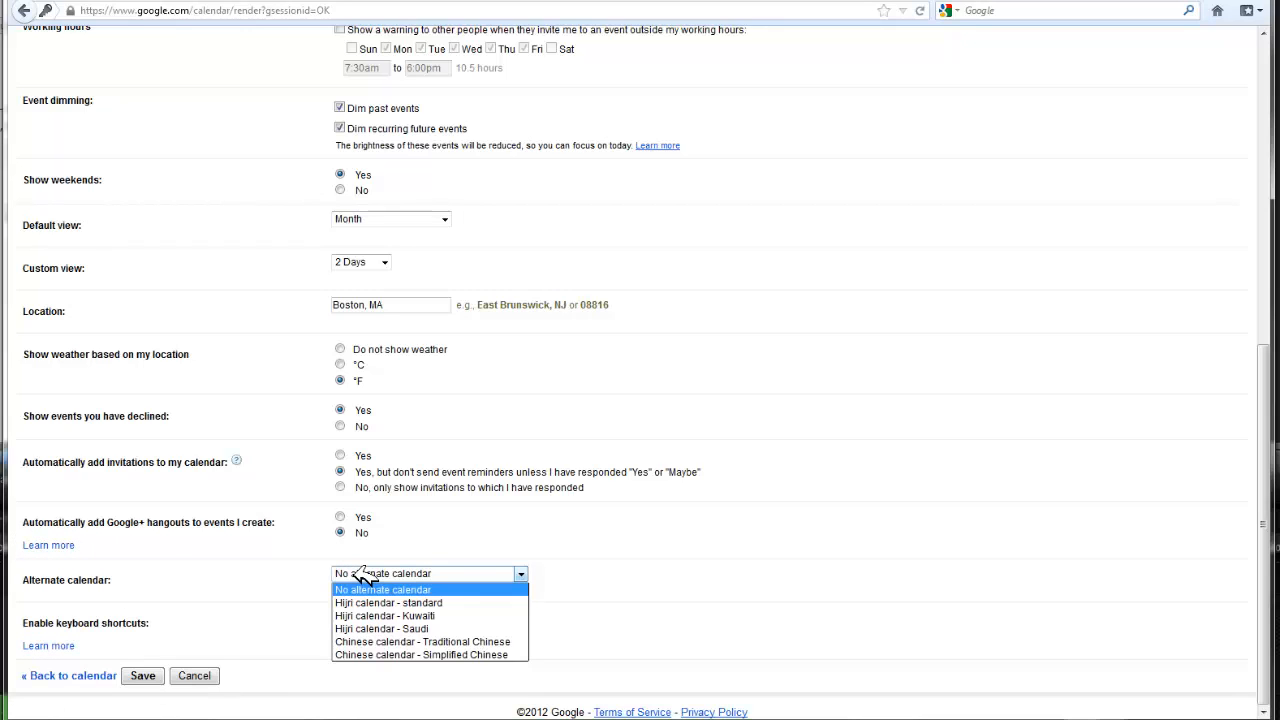
pyautogui.click(362, 574)
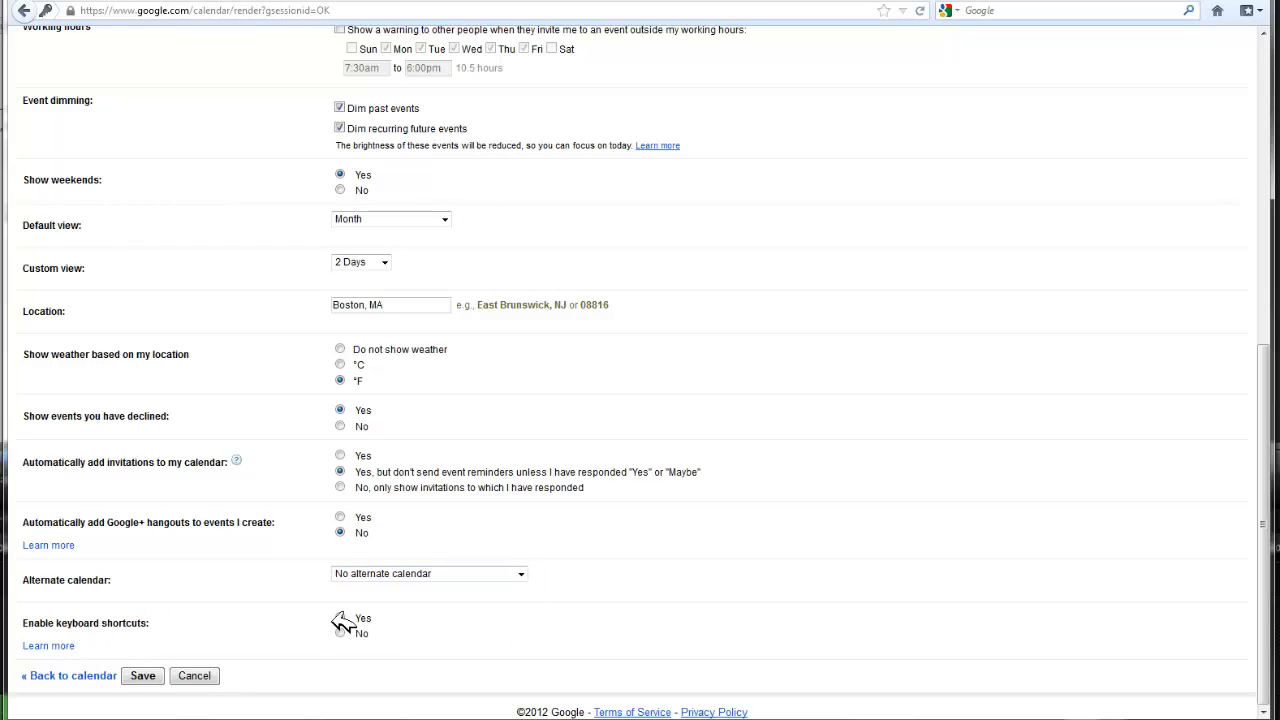
pyautogui.click(62, 645)
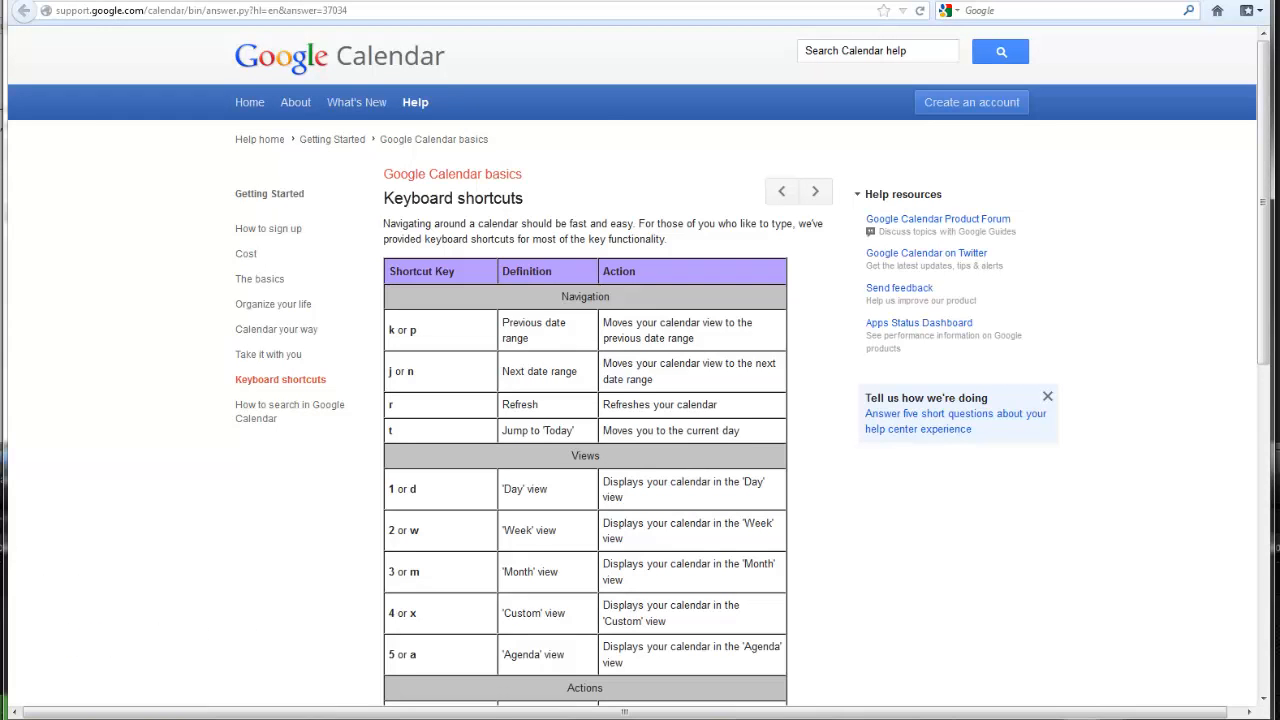
pyautogui.click(110, 1)
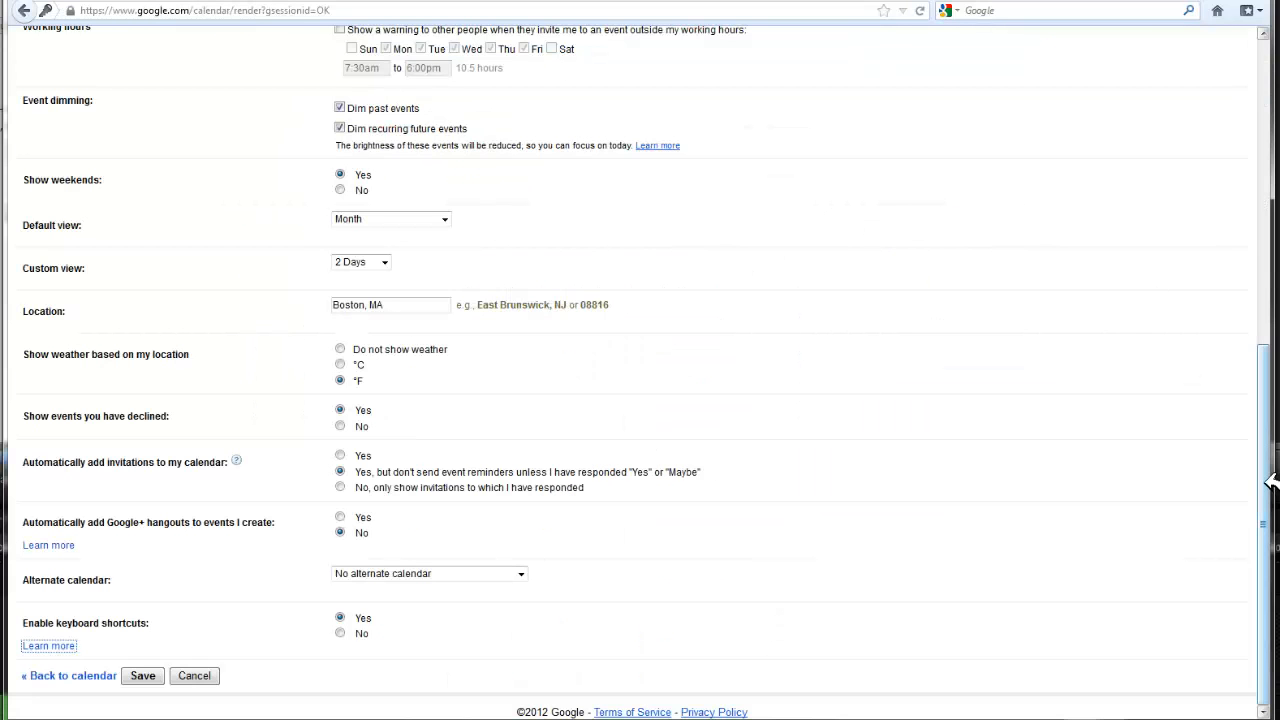
# Step: Save the changed general settings and return to the calendar
pyautogui.scroll(10, 1270, 483)
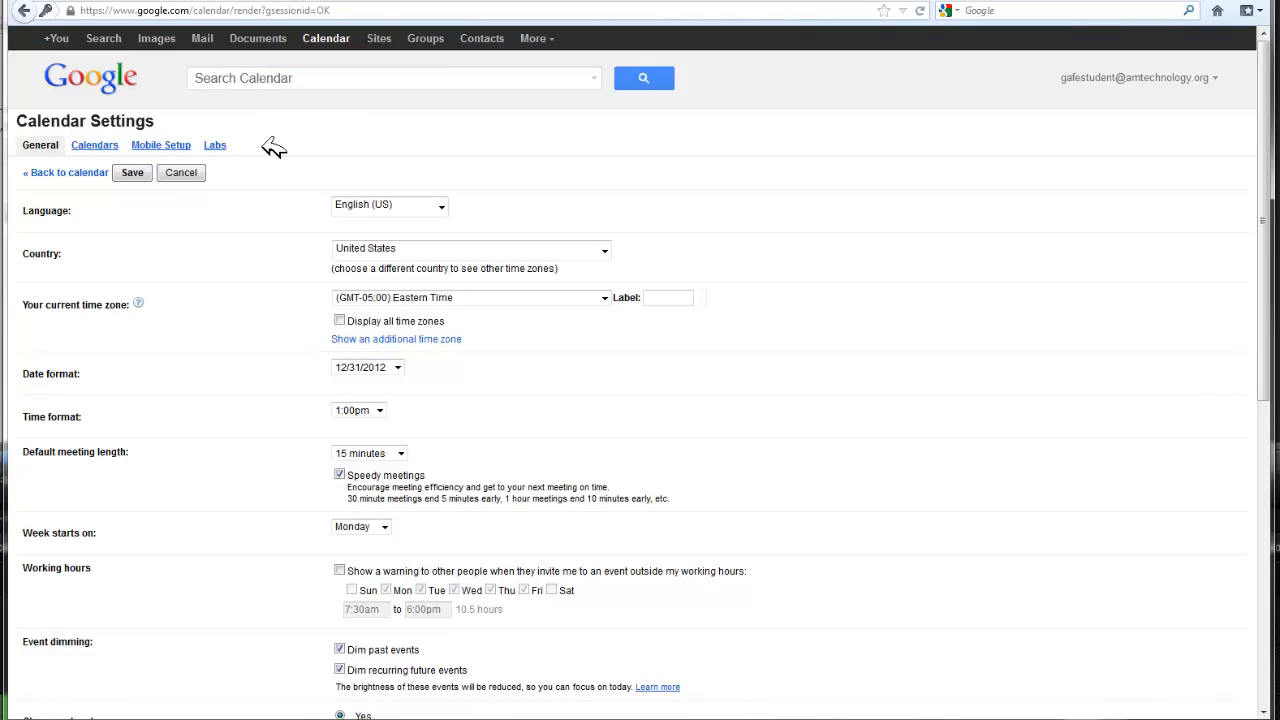
pyautogui.click(132, 172)
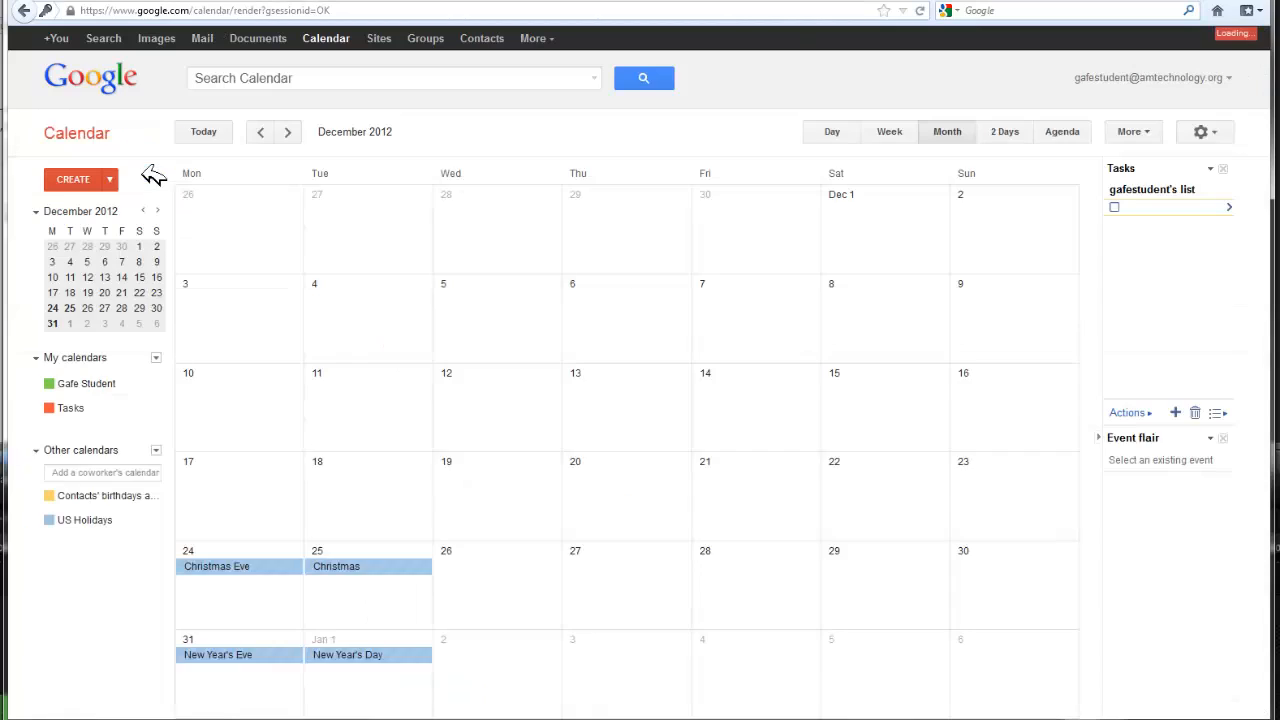